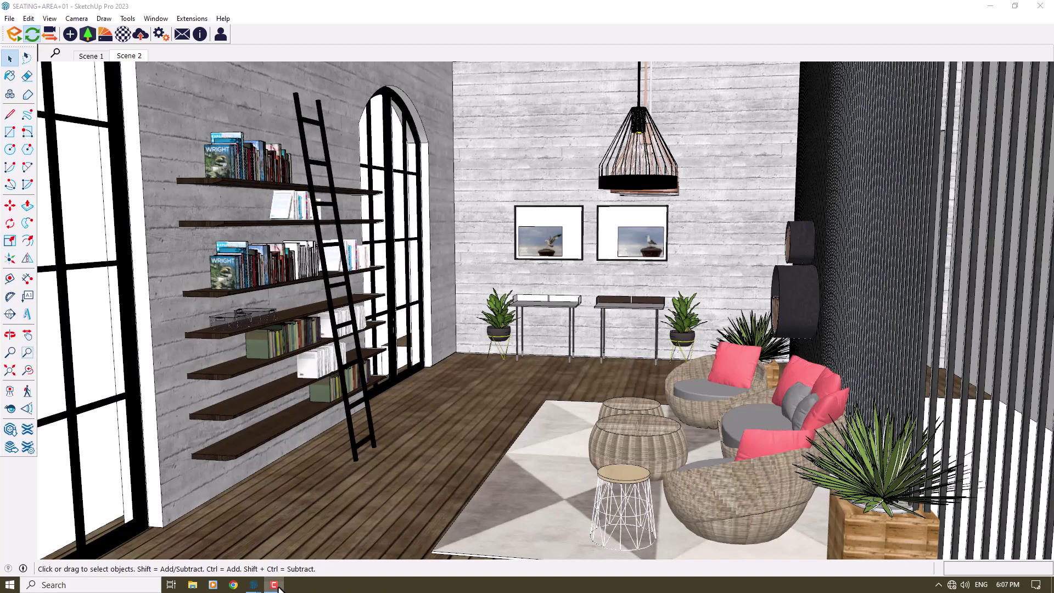
Orbit the SketchUp view to frame the seating area and bookshelves, and switch to the Enscape render window
mouse_move(420, 349)
middle_mouse_down()
mouse_move(437, 325)
mouse_move(466, 313)
mouse_move(423, 332)
middle_mouse_up()
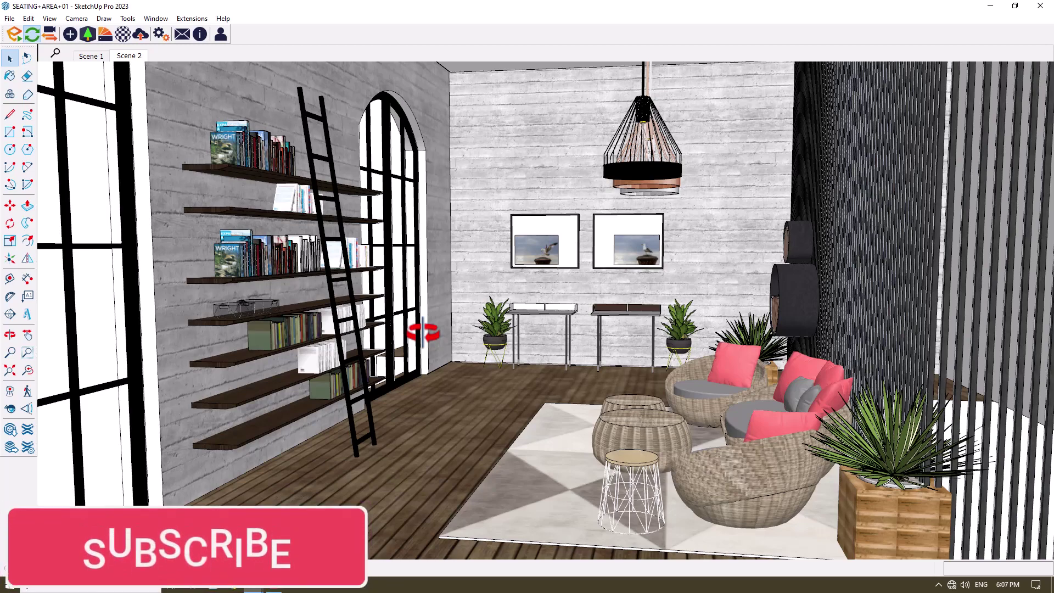
middle_click_drag(547, 325, 558, 305)
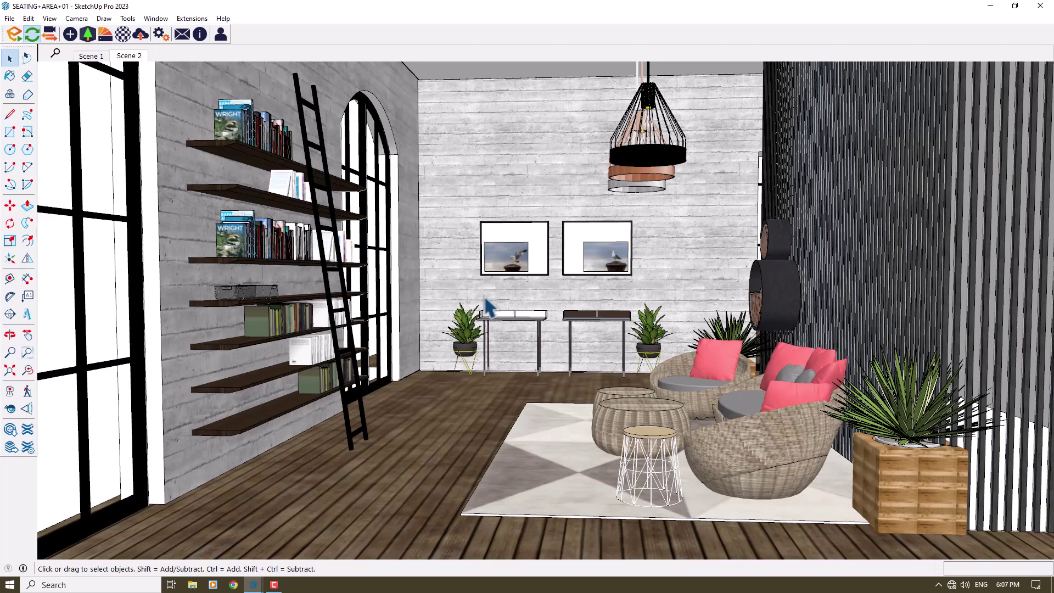
mouse_move(257, 586)
left_click(294, 550)
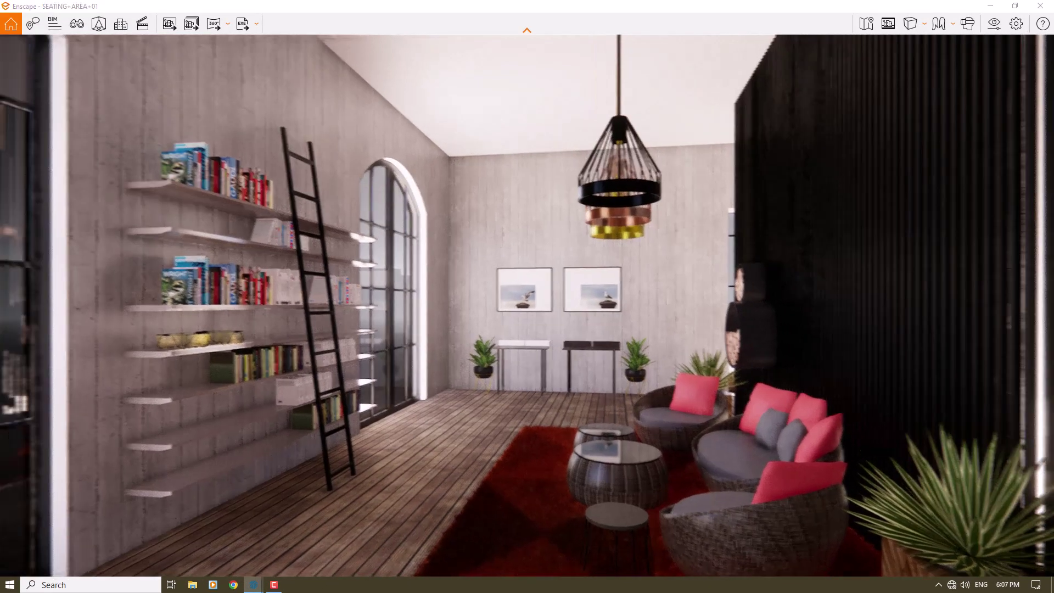
Walk through the rendered room to examine the rug, wicker seating, tables, bookshelves and windows
key("w")
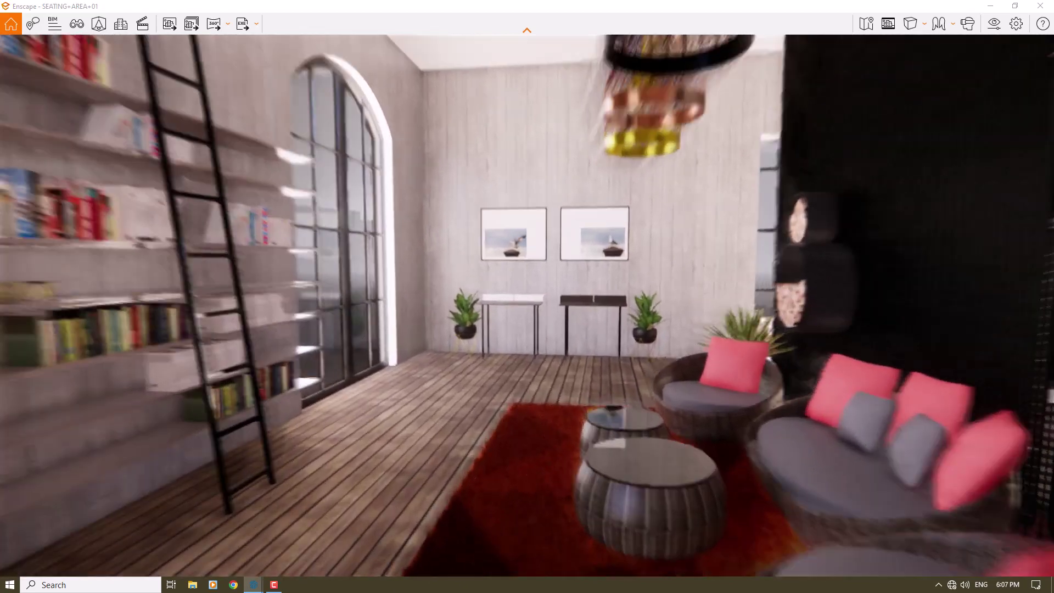
key("w")
key("s")
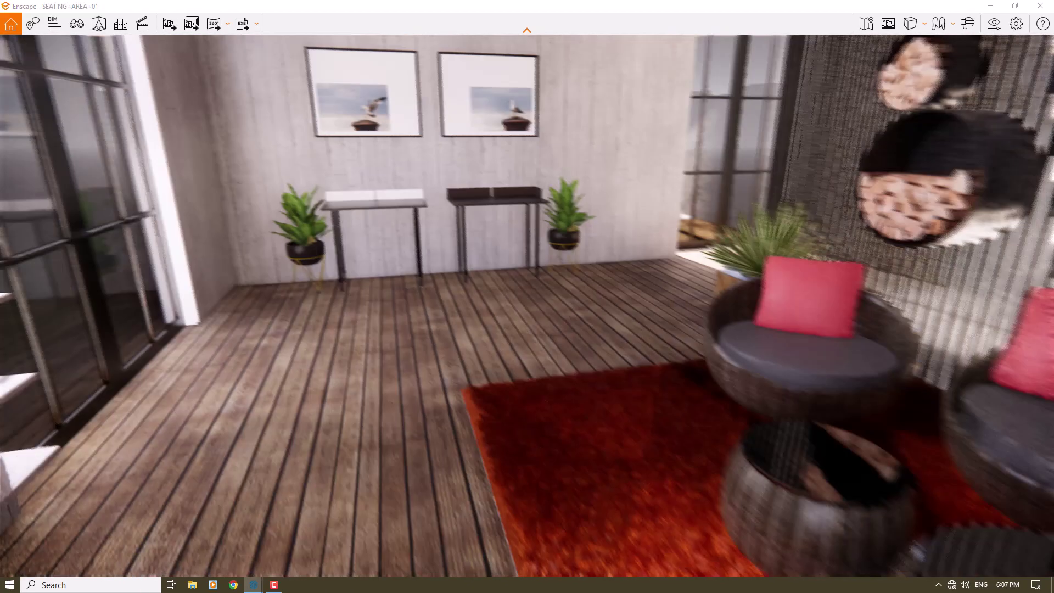
key("s")
key("d")
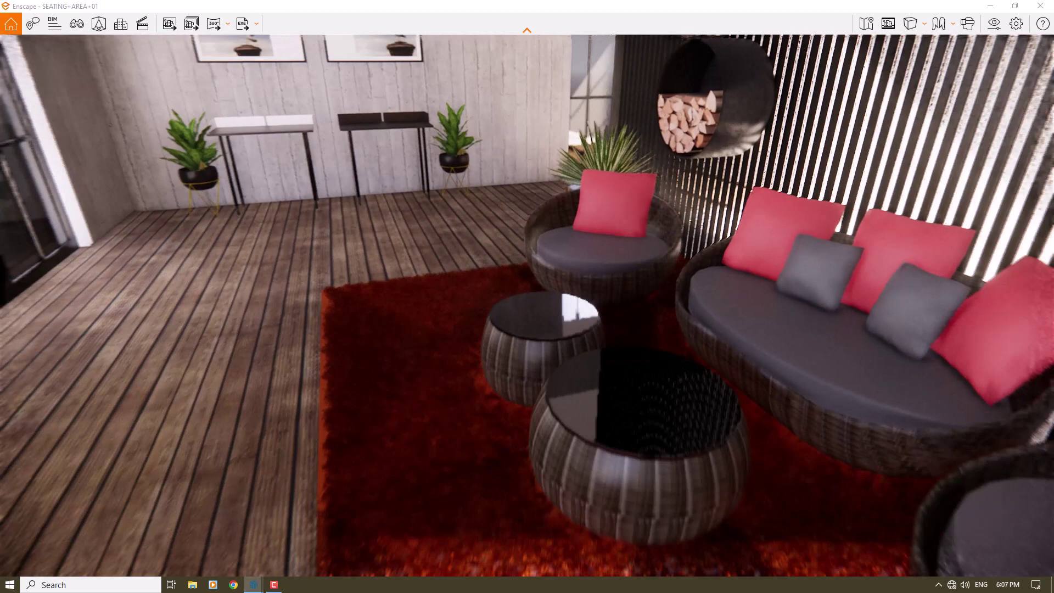
key("s")
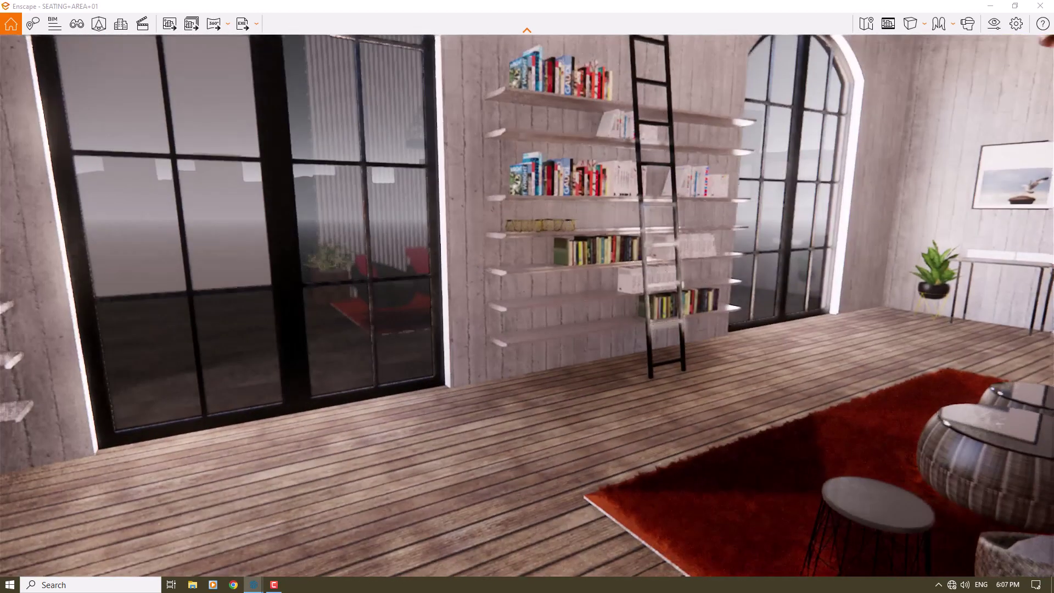
left_click_drag(527, 297, 780, 269)
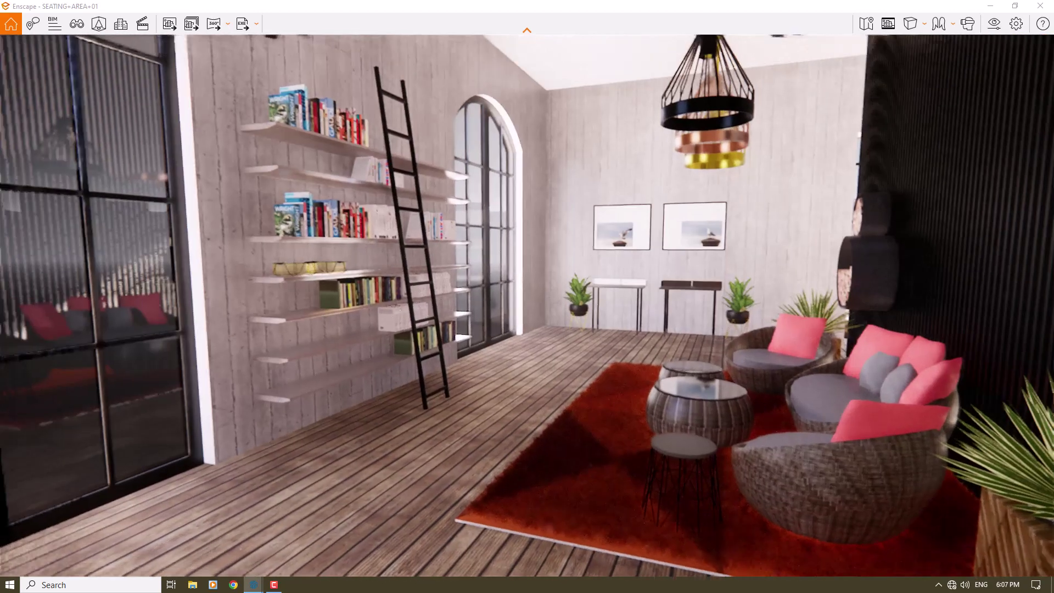
left_click_drag(494, 327, 490, 327)
left_click_drag(300, 366, 398, 350)
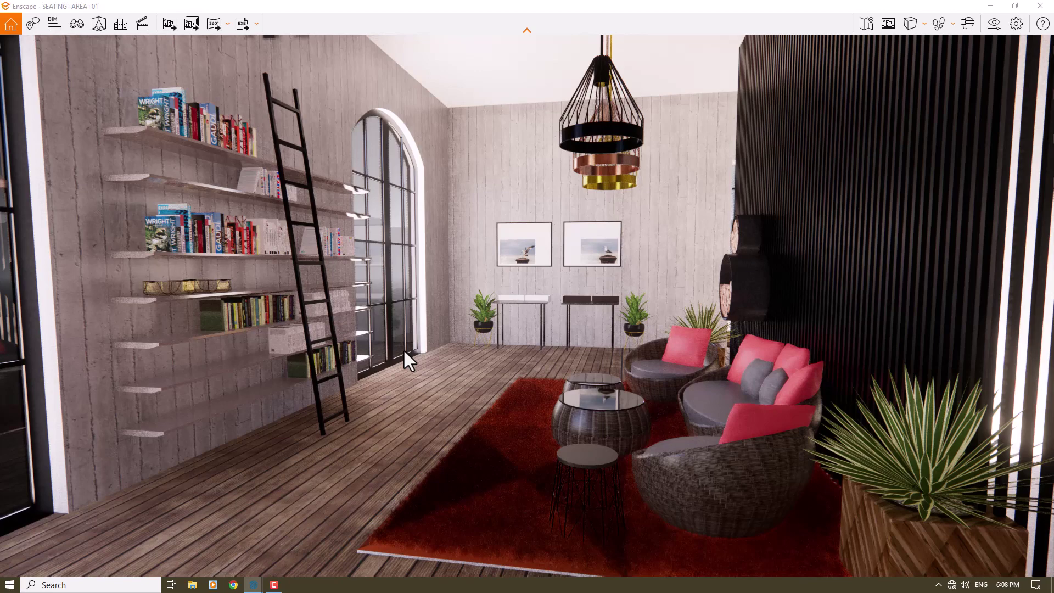
Frame the whole seating area from farther back, with the bookshelves, ladder, pendant lamps, planter and slatted wall in view
right_click_drag(403, 348, 417, 349)
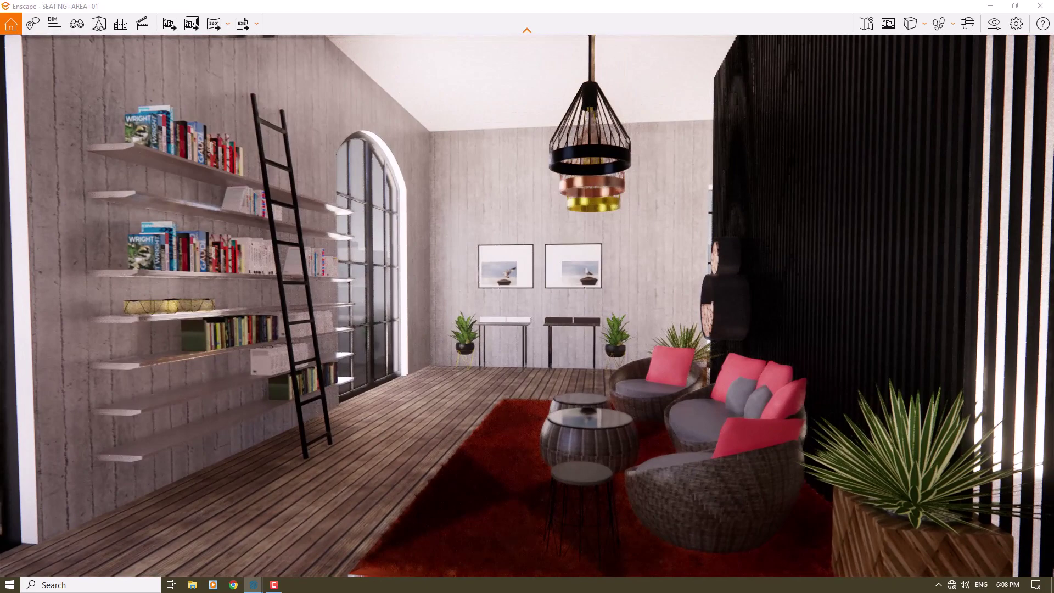
mouse_move(417, 349)
right_mouse_down()
mouse_move(483, 354)
mouse_move(413, 351)
right_mouse_up()
key("w")
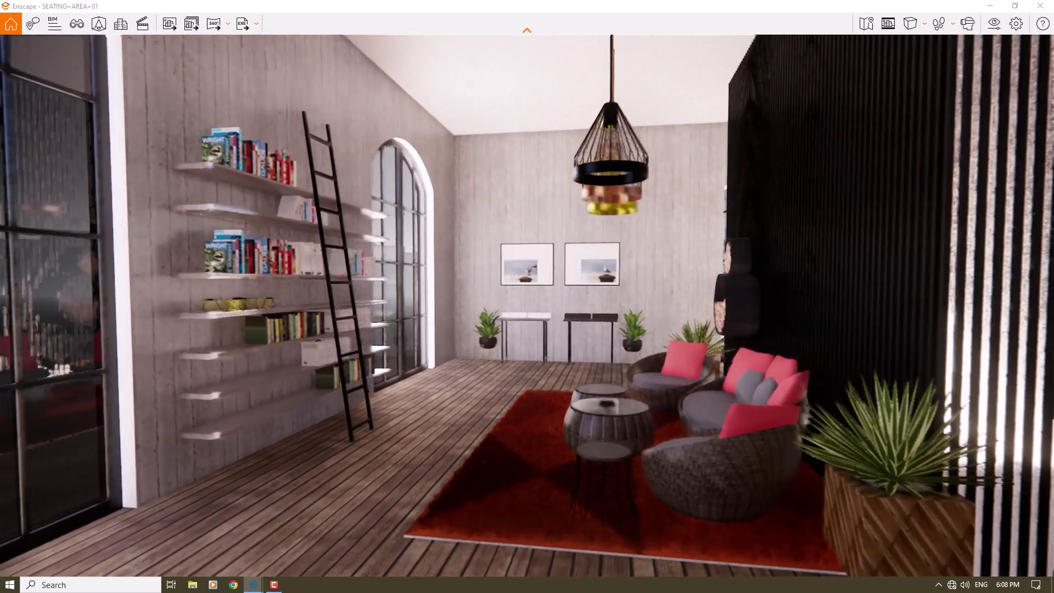
key("s")
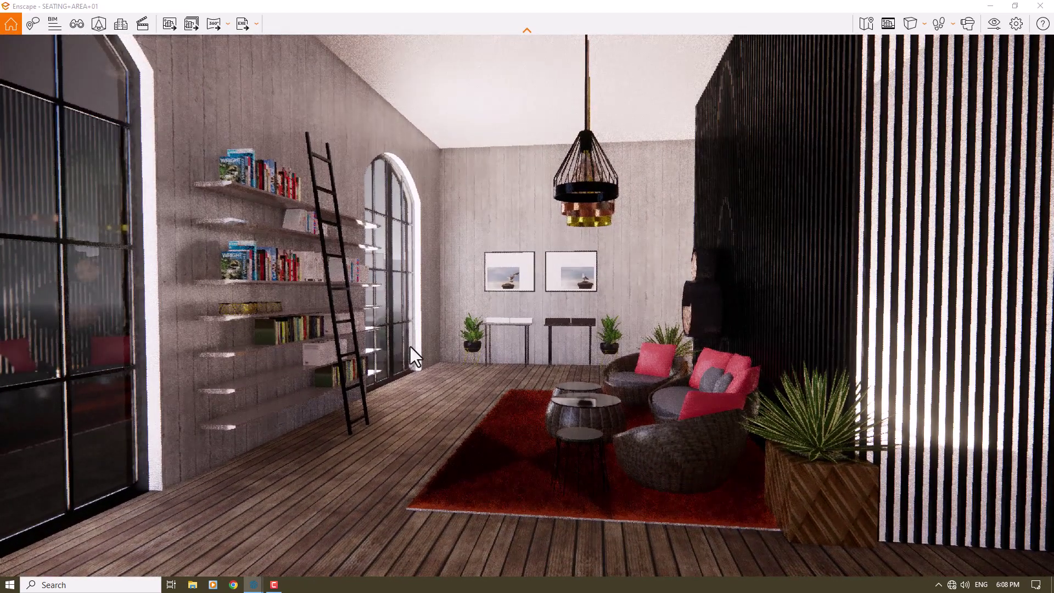
left_click_drag(410, 347, 423, 321)
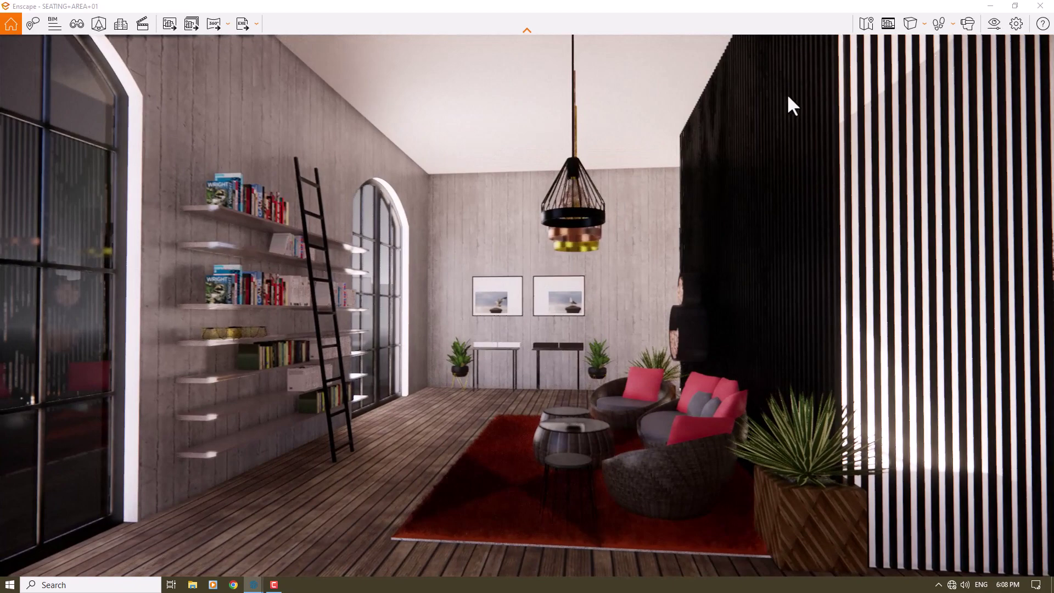
Switch the camera projection to Two-Point and turn on the safe frame
left_click(912, 23)
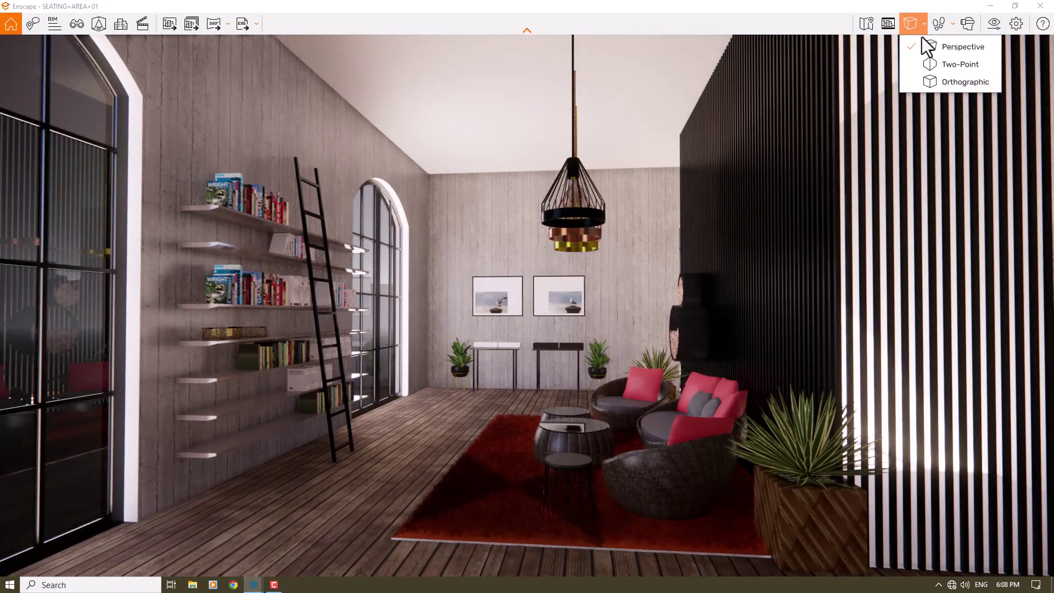
left_click(937, 64)
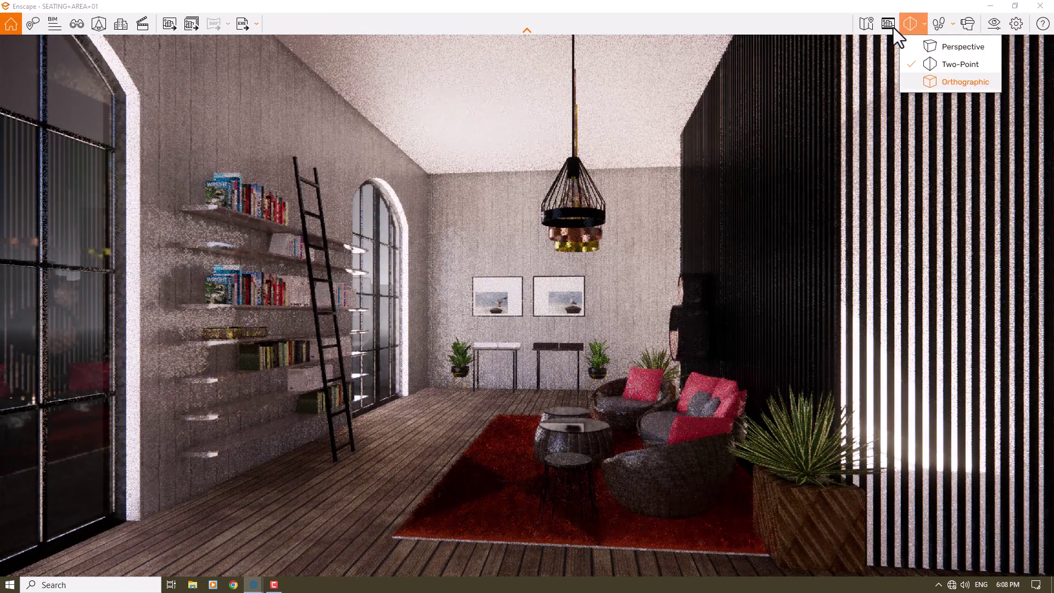
key("Down")
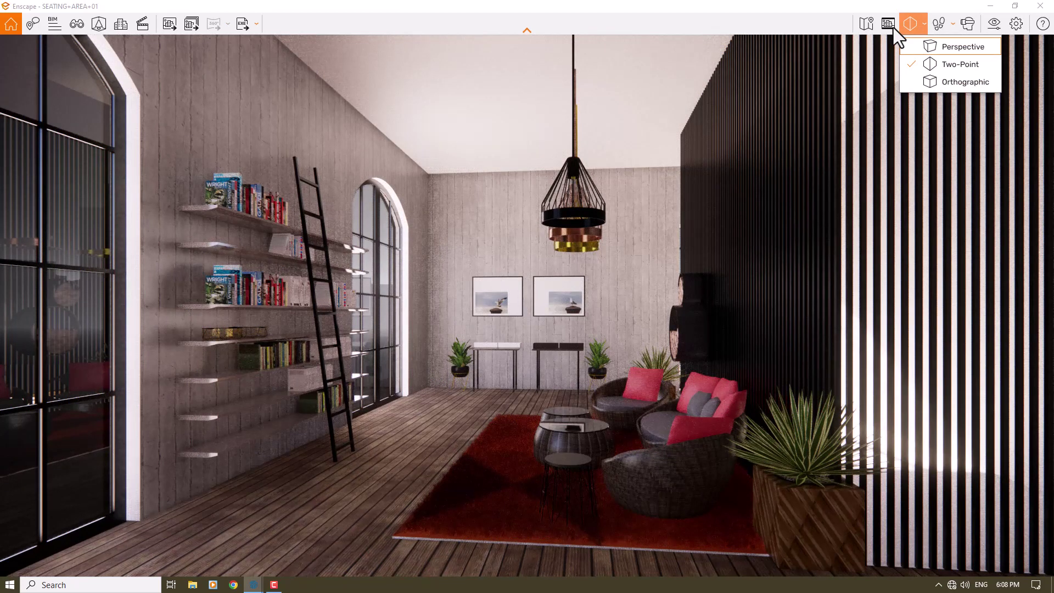
left_click(894, 26)
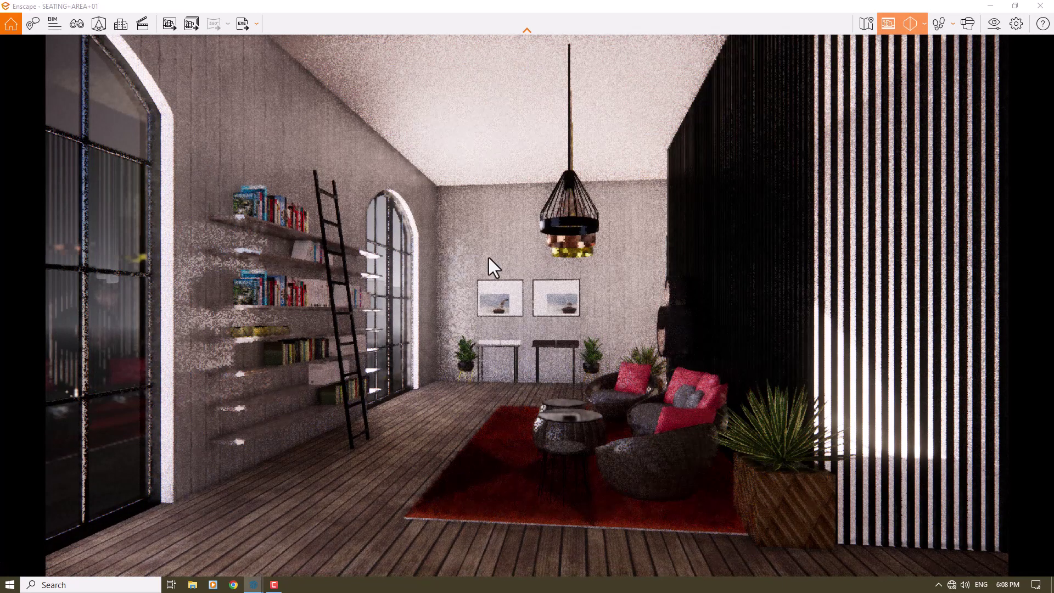
mouse_move(253, 585)
left_click(203, 532)
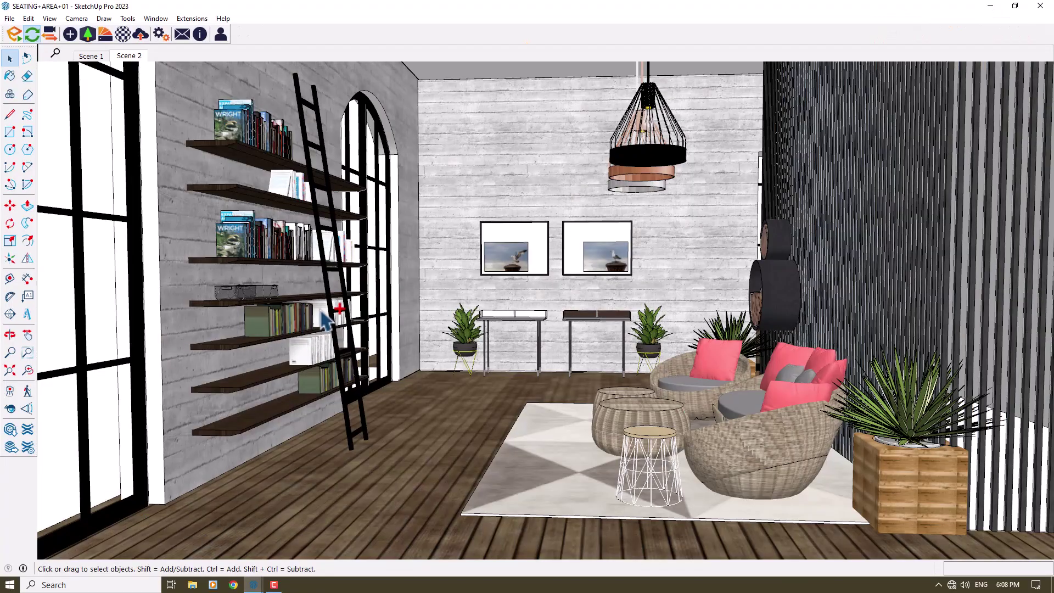
mouse_move(251, 588)
left_click(327, 532)
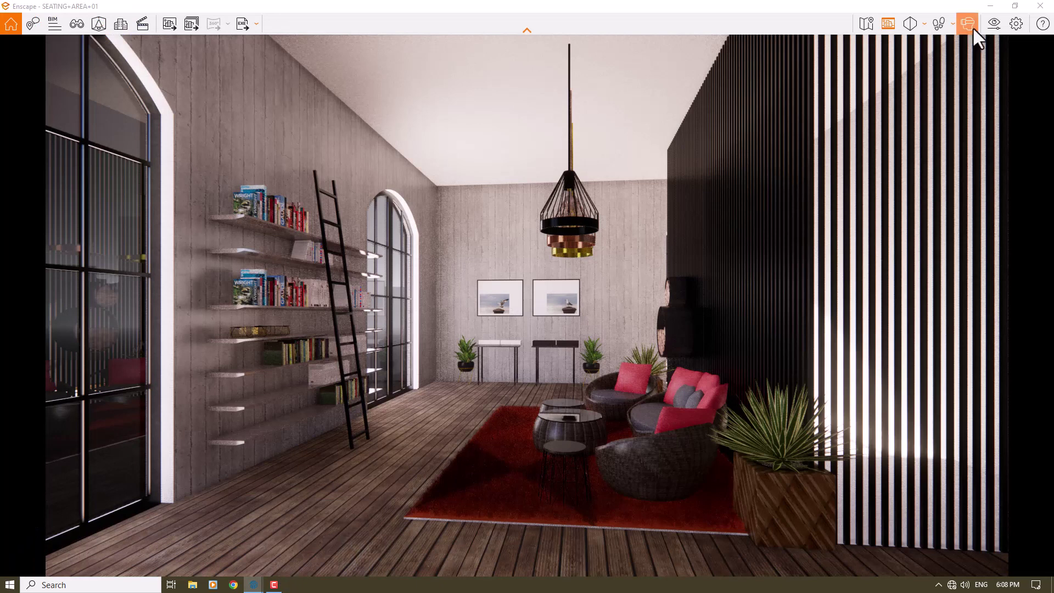
Reframe the camera on the seating area and set its horizontal field of view to 70° in the visual settings
left_click(994, 25)
left_click_drag(634, 84, 894, 47)
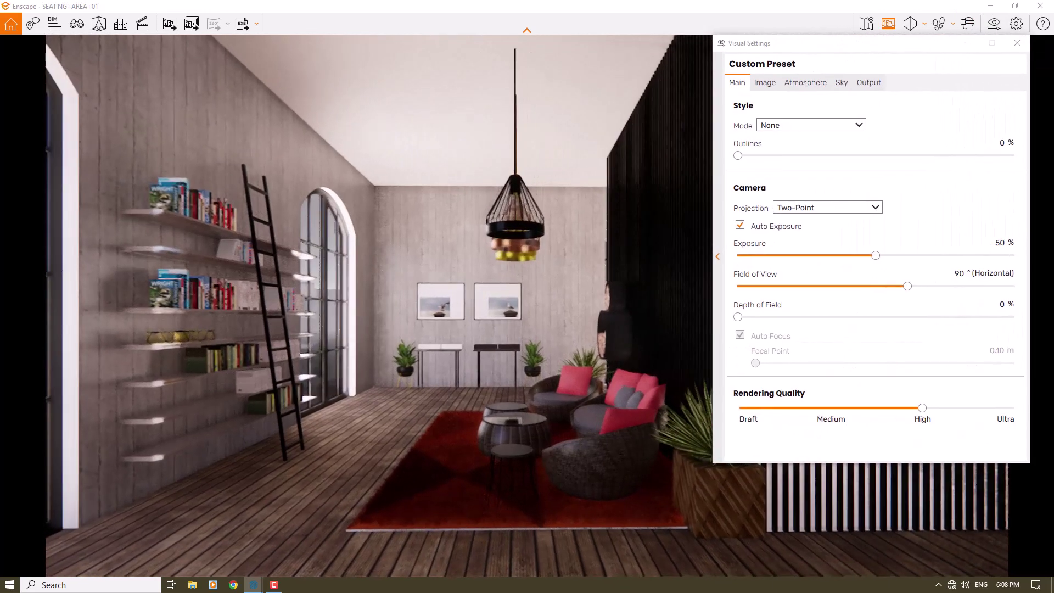
key("w")
key("w")
key("s")
key("w")
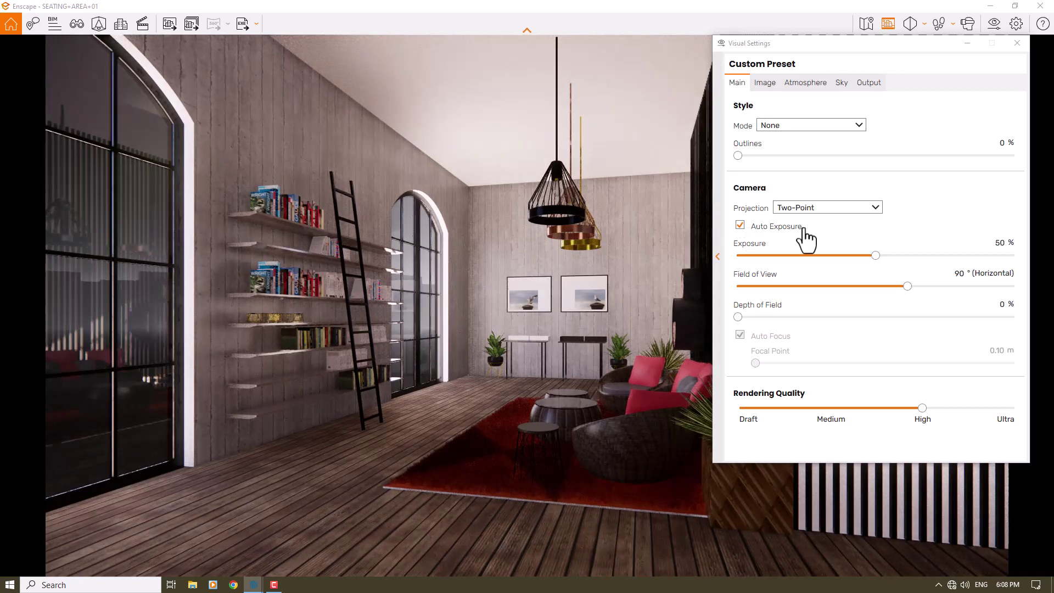
left_click_drag(909, 286, 869, 289)
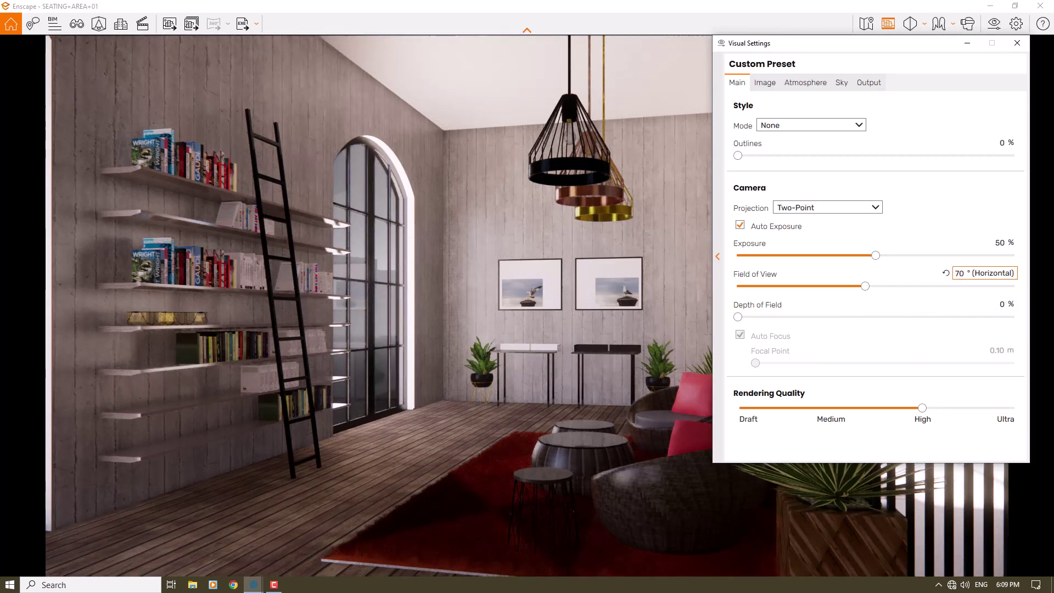
left_click(1020, 43)
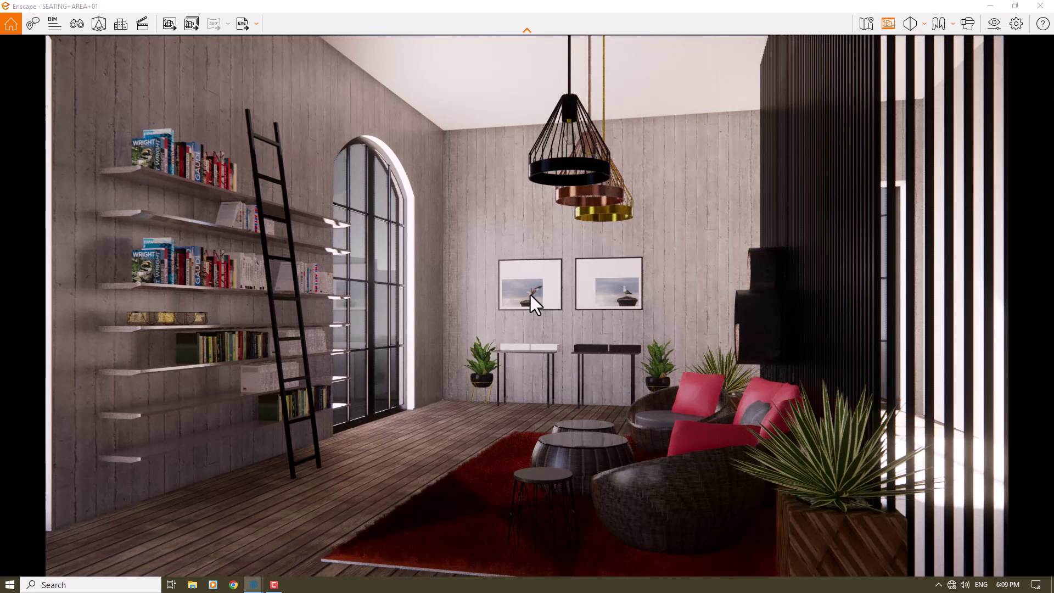
Shift the time of day so that a low sun shines directly through the arched window
right_click_drag(531, 295, 406, 295, "shift")
right_click_drag(473, 295, 465, 294, "shift")
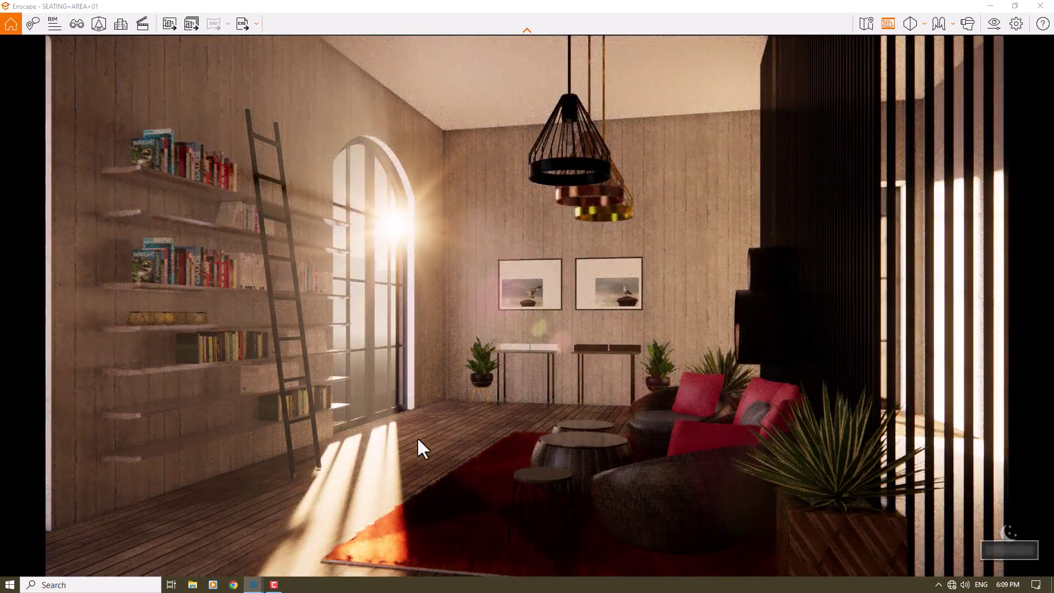
right_click_drag(428, 414, 425, 414, "shift")
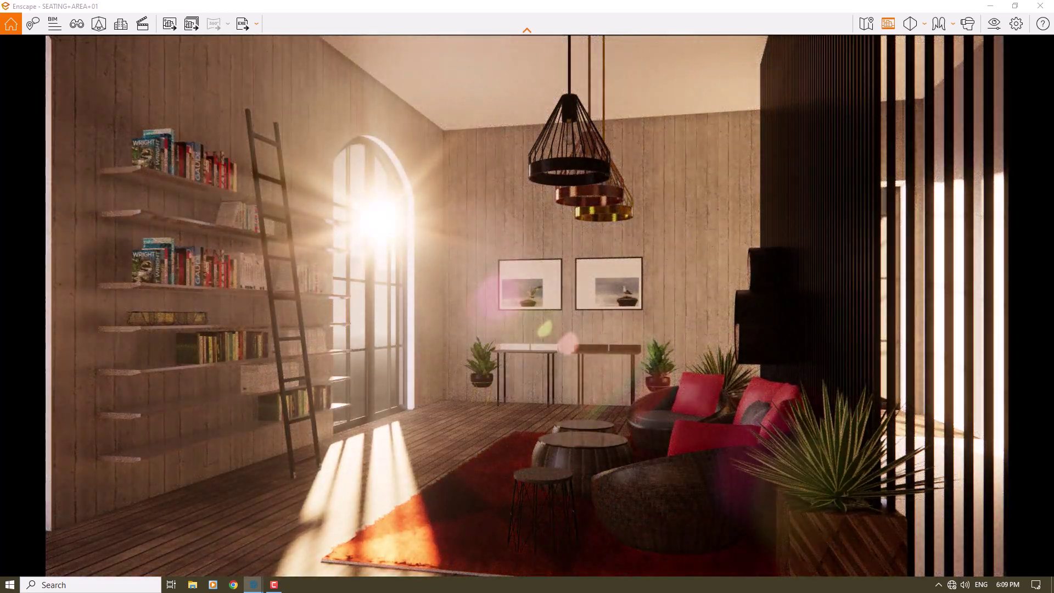
Adjust the sun and time of day to early morning so that window light falls across the floor and rug corner
right_click_drag(446, 382, 522, 382, "shift")
key("shift+i")
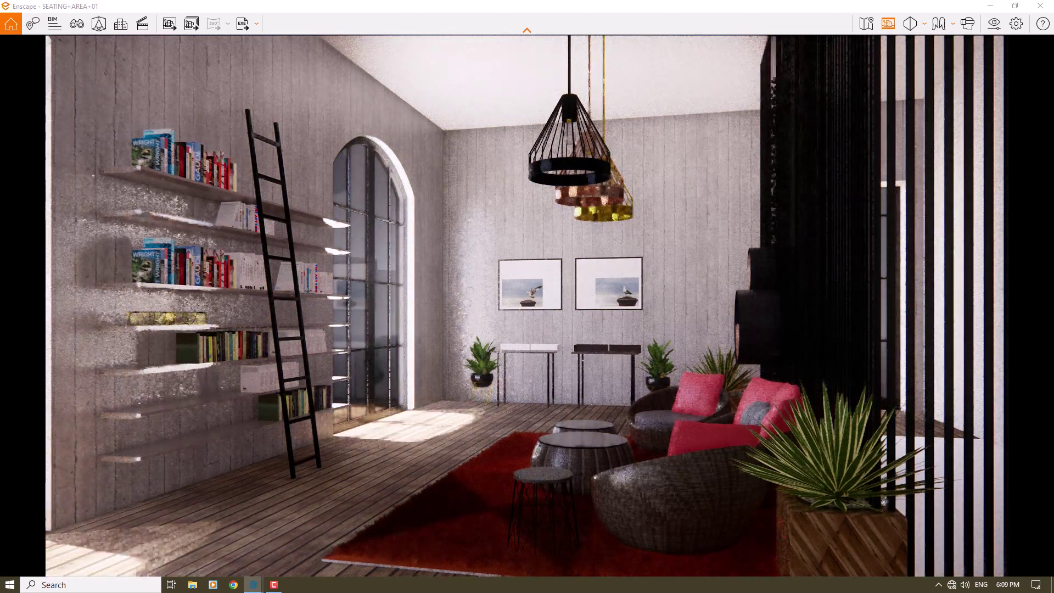
right_click_drag(466, 350, 423, 350, "shift")
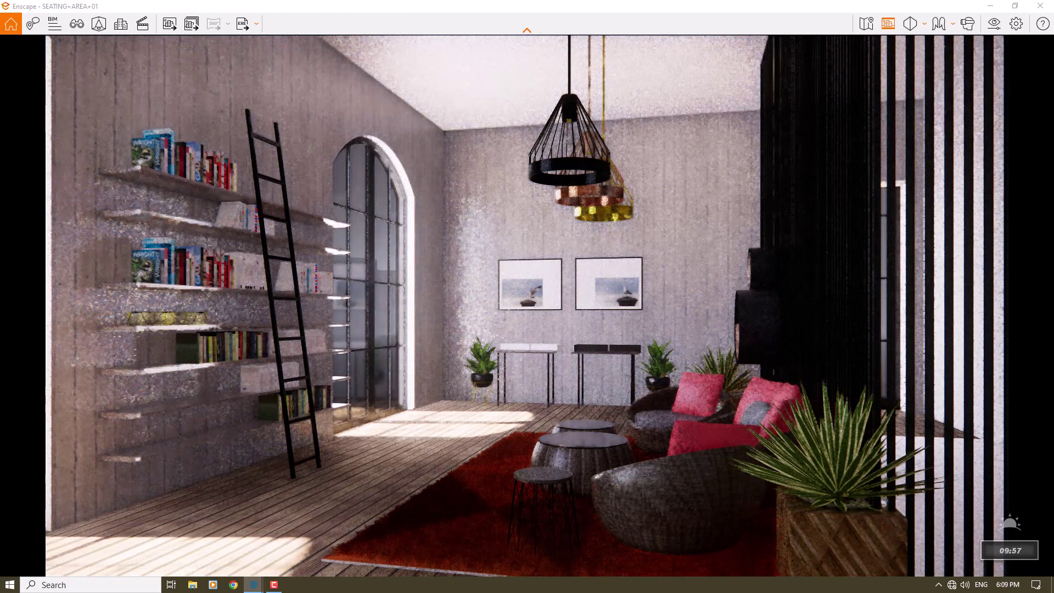
key("u")
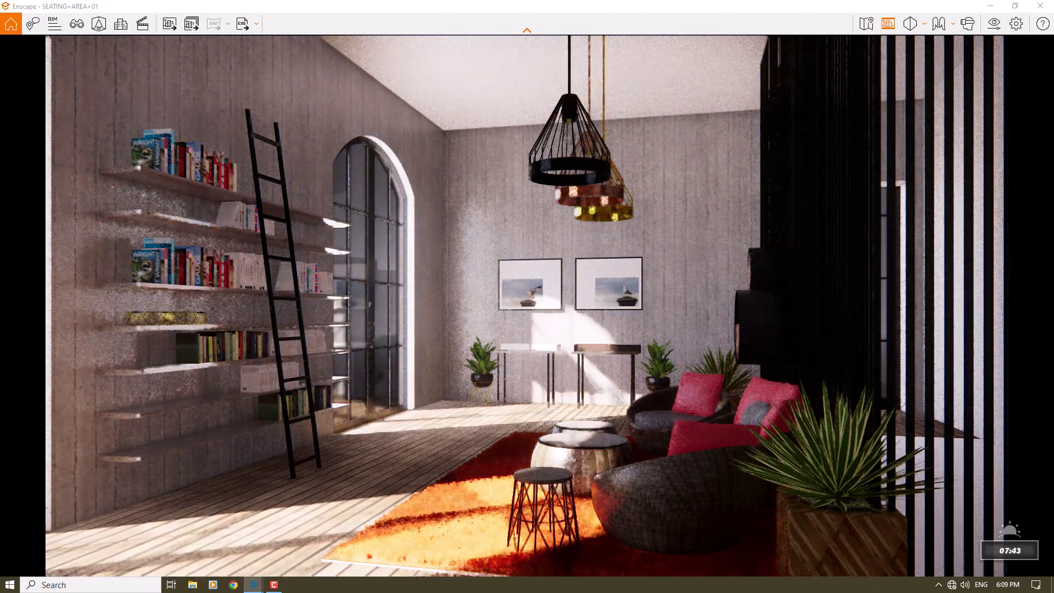
key("u")
key("i")
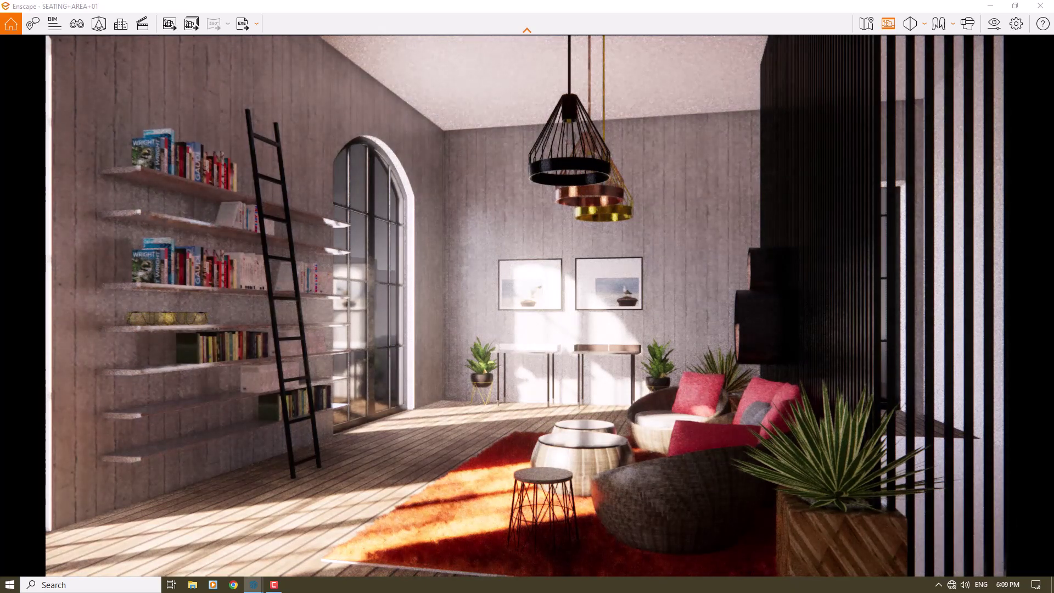
key("i")
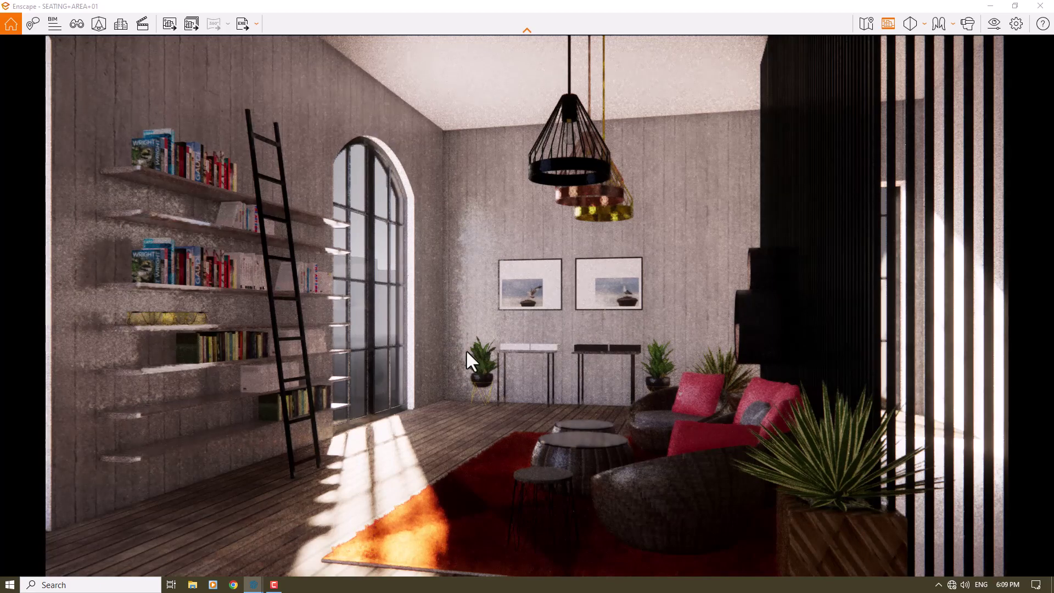
right_click_drag(467, 353, 483, 353, "shift")
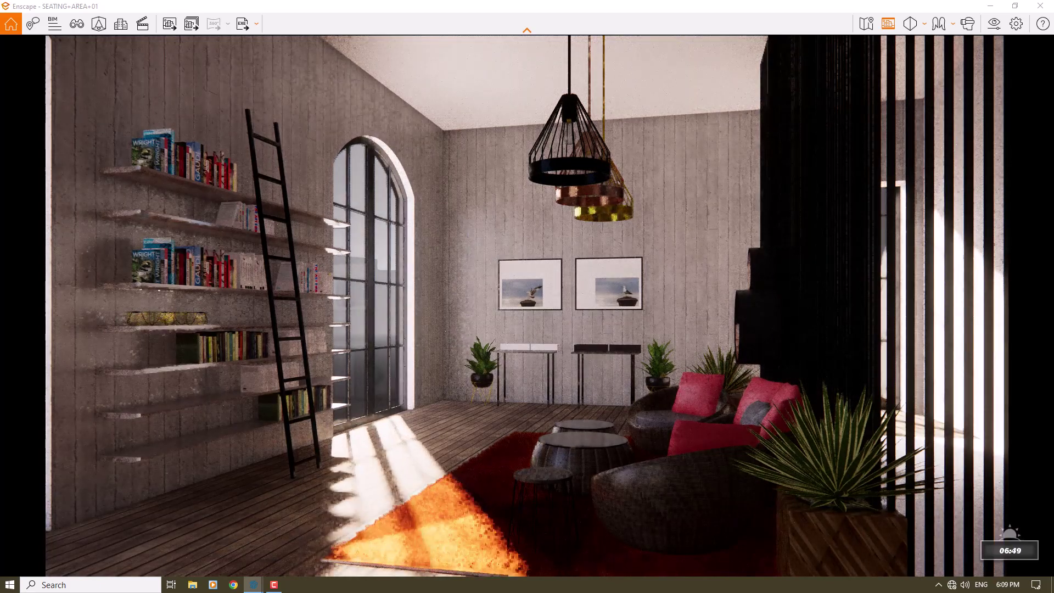
key("u")
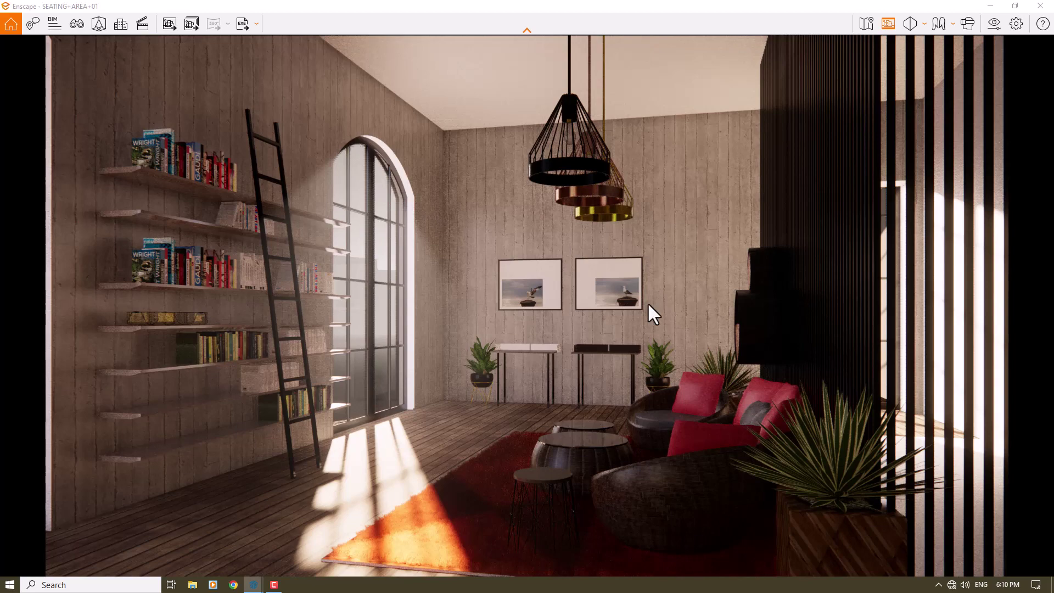
Recompose the view to include the full sofa group, and shift the sun so its light reaches the rug and small side table
right_click_drag(582, 315, 631, 315)
right_click_drag(537, 325, 552, 325)
mouse_move(552, 325)
left_mouse_down()
mouse_move(598, 325)
mouse_move(557, 325)
left_mouse_up()
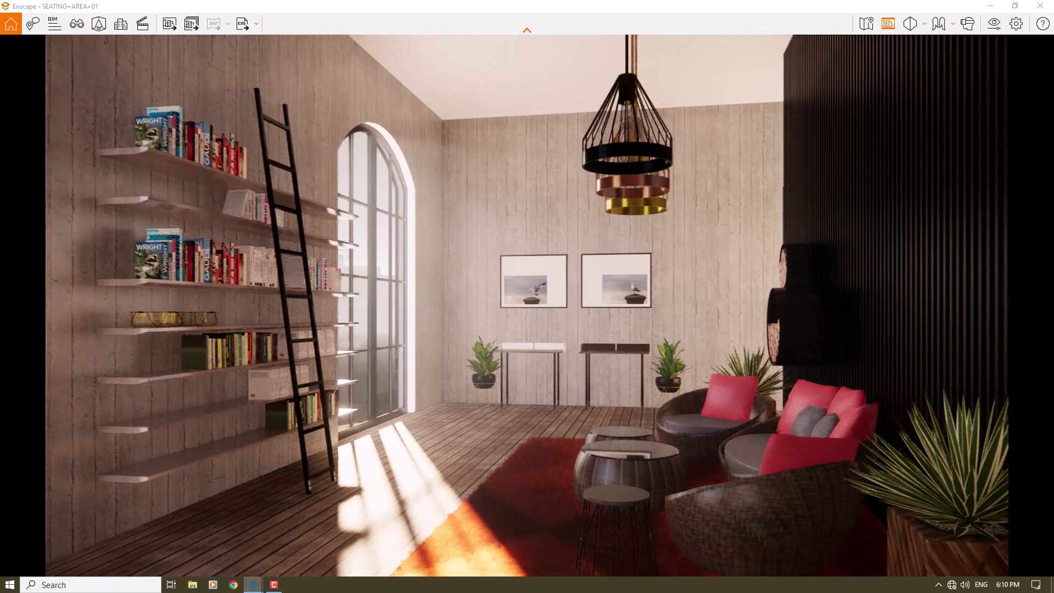
right_click_drag(552, 326, 591, 325, "shift")
right_click_drag(516, 332, 500, 332, "shift")
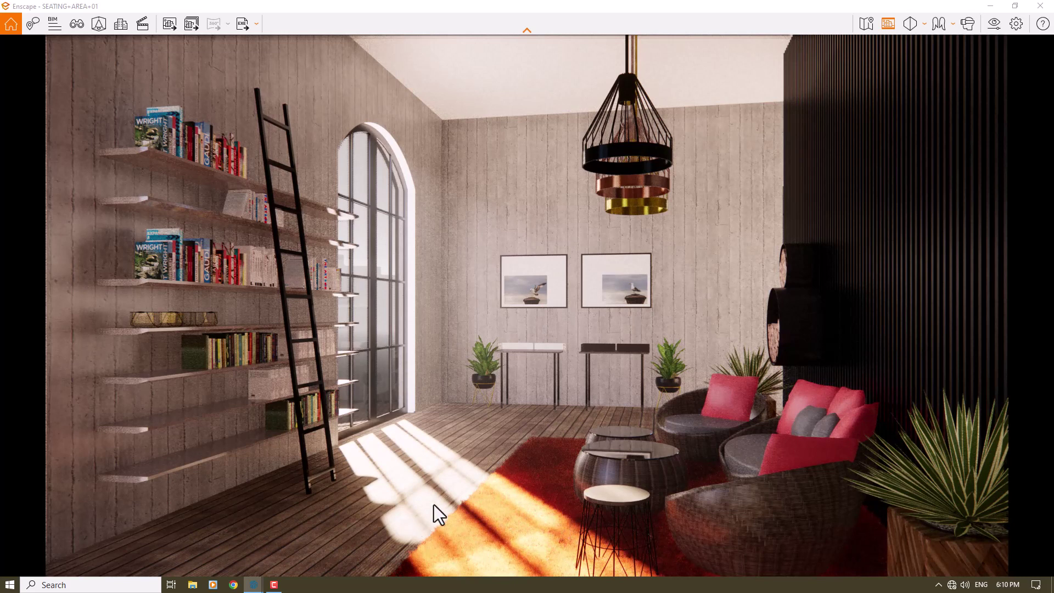
Turn off auto exposure for the camera in the visual settings and set the exposure to 58%
left_click(995, 24)
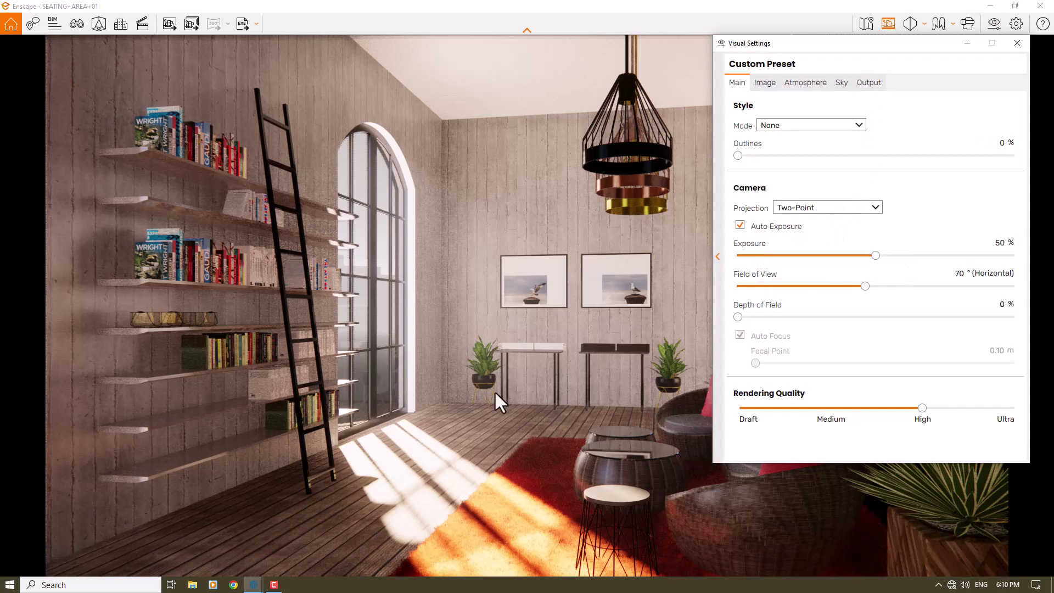
left_click(771, 226)
left_click_drag(875, 256, 894, 255)
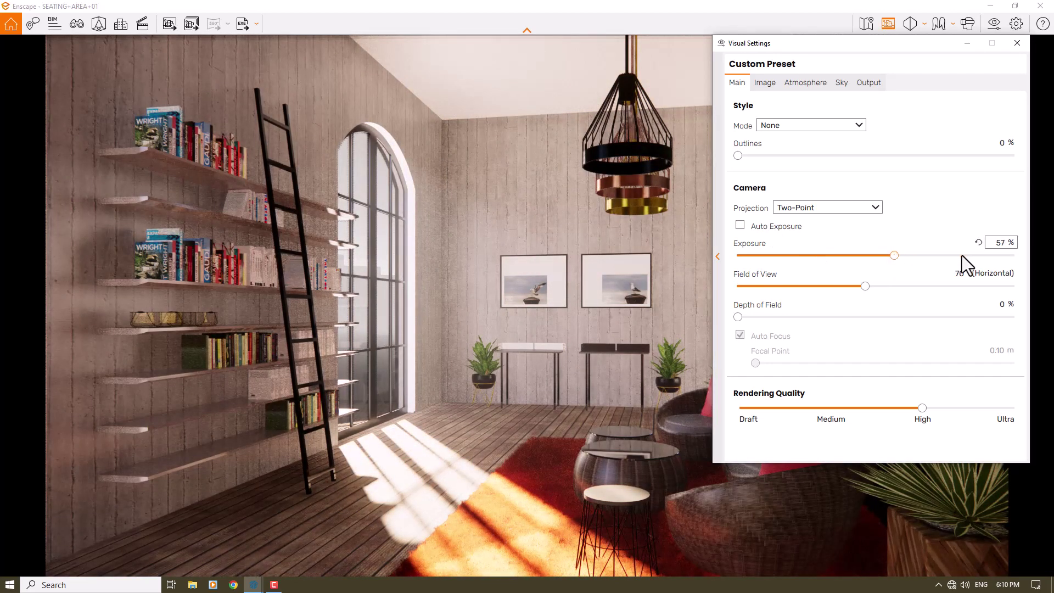
double_click(996, 242)
type("58")
key("Return")
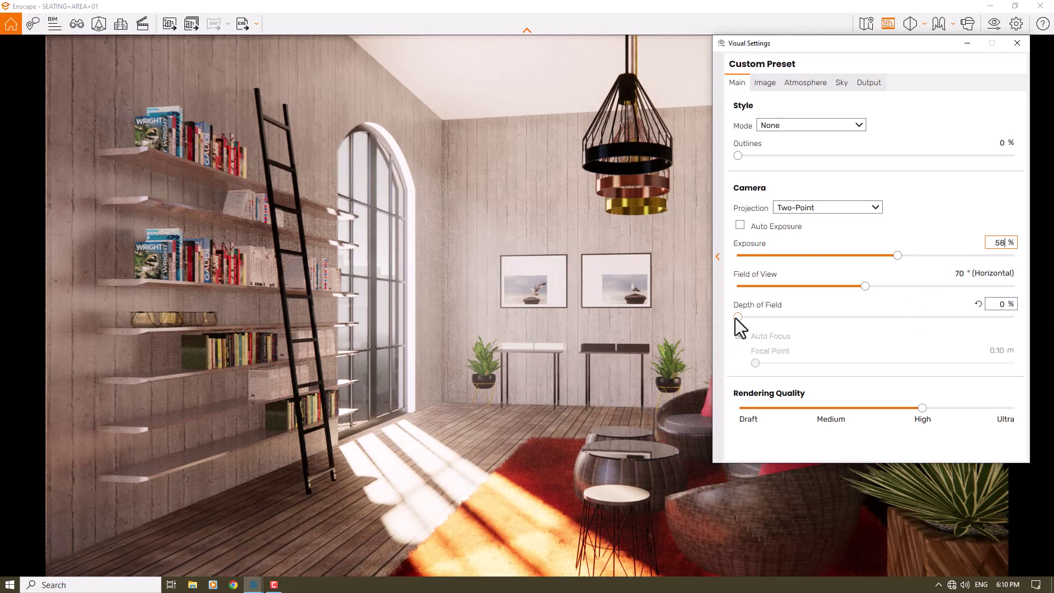
Apply 24% depth of field with auto focus off, and move the focal point until the ladder and shelves are sharp
left_click_drag(737, 317, 804, 316)
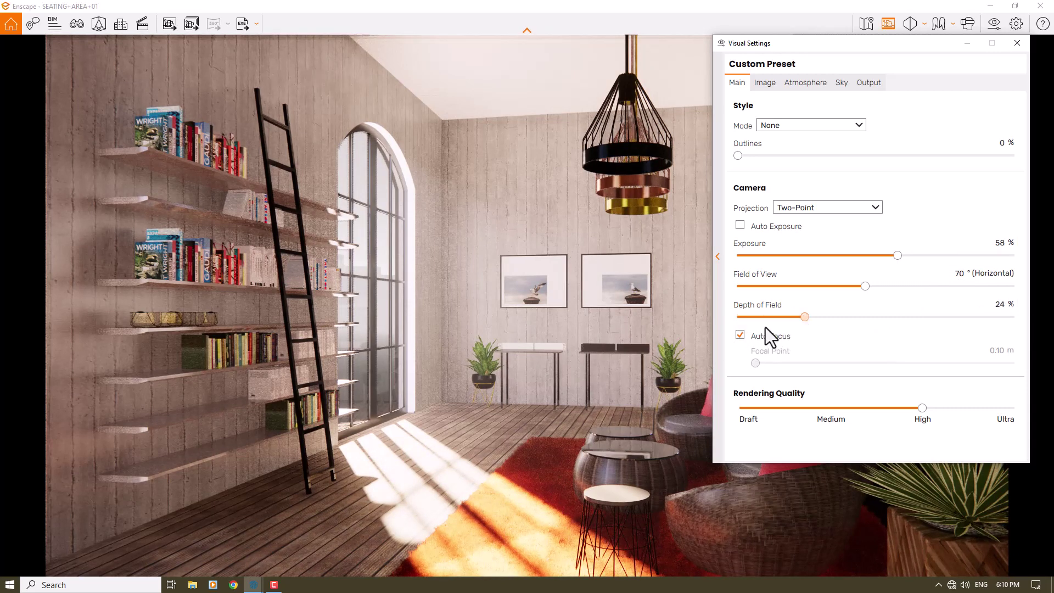
left_click(742, 338)
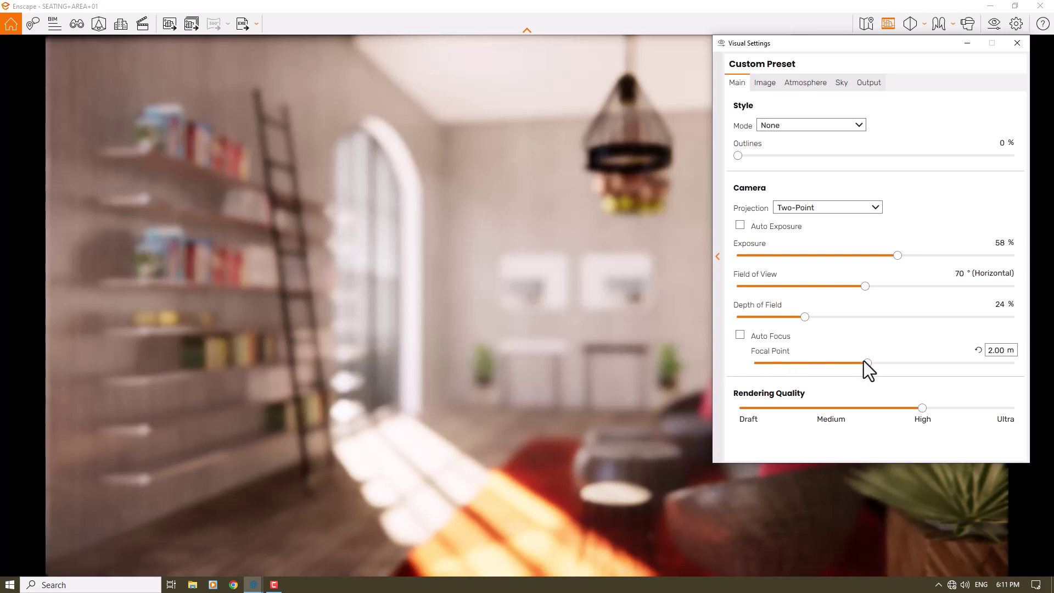
left_click_drag(865, 364, 818, 365)
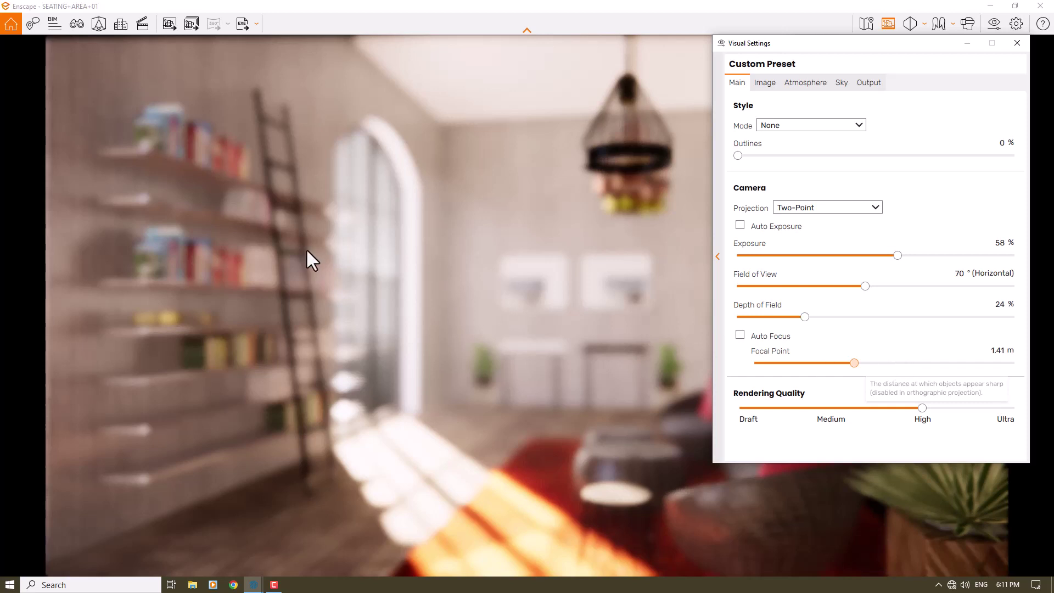
left_click_drag(854, 363, 909, 365)
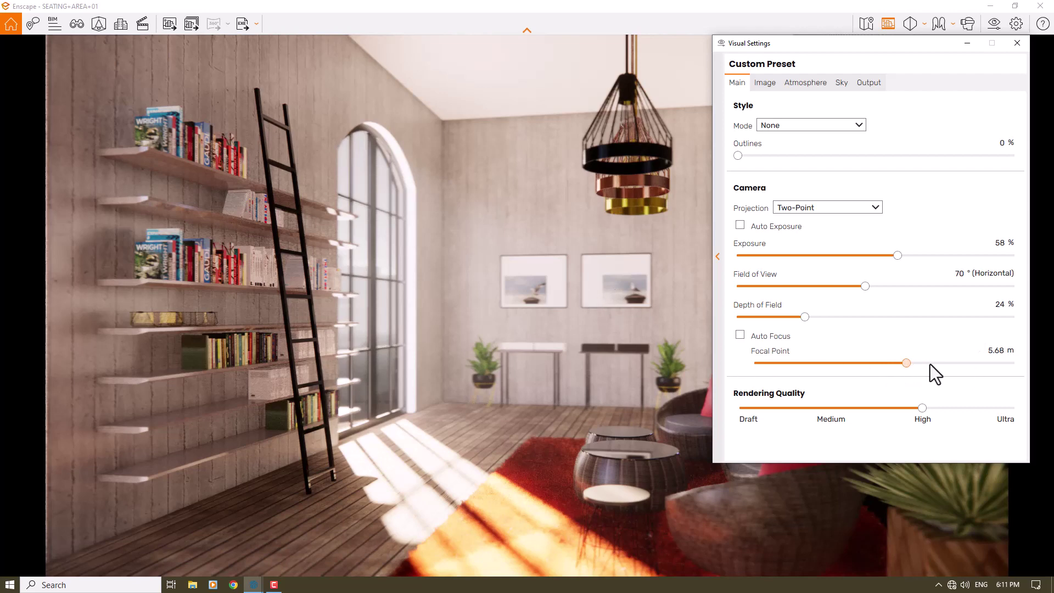
left_click(931, 363)
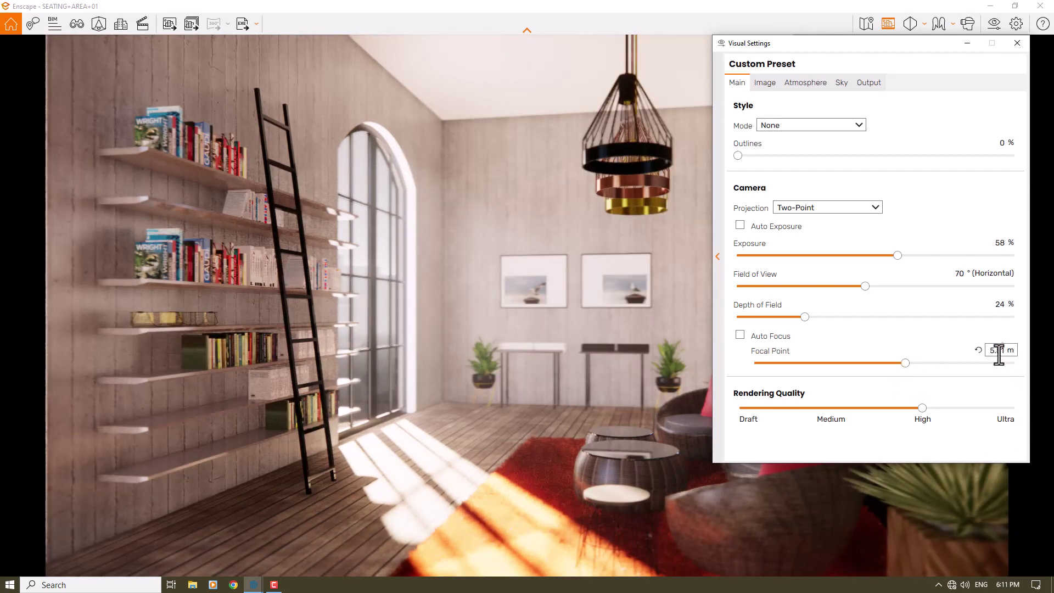
Set the focal point to 5.44 m and reduce the depth of field to just under 20%
left_click(999, 352)
type("5.44")
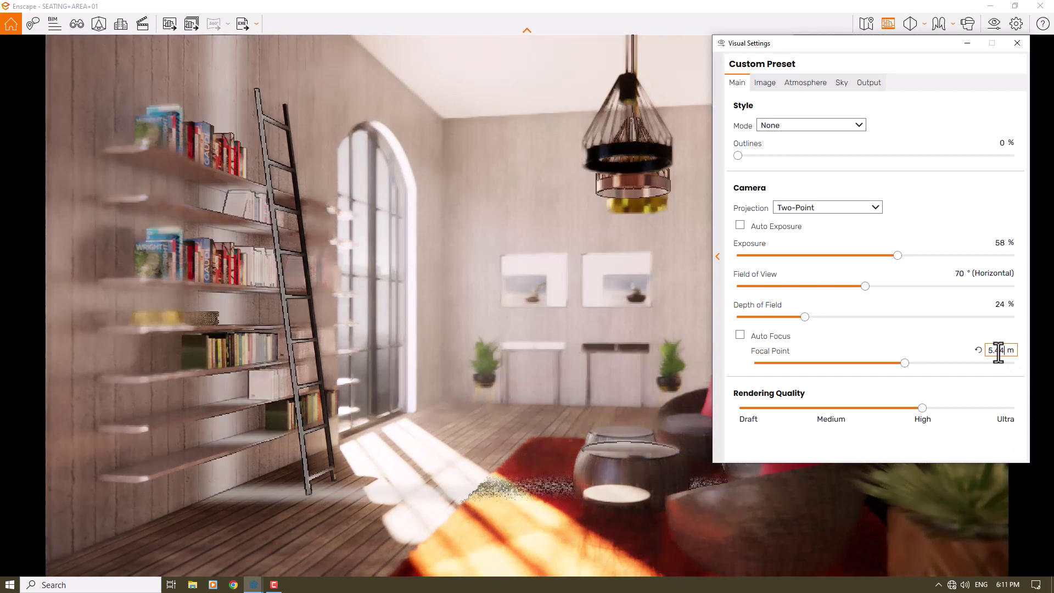
key("Return")
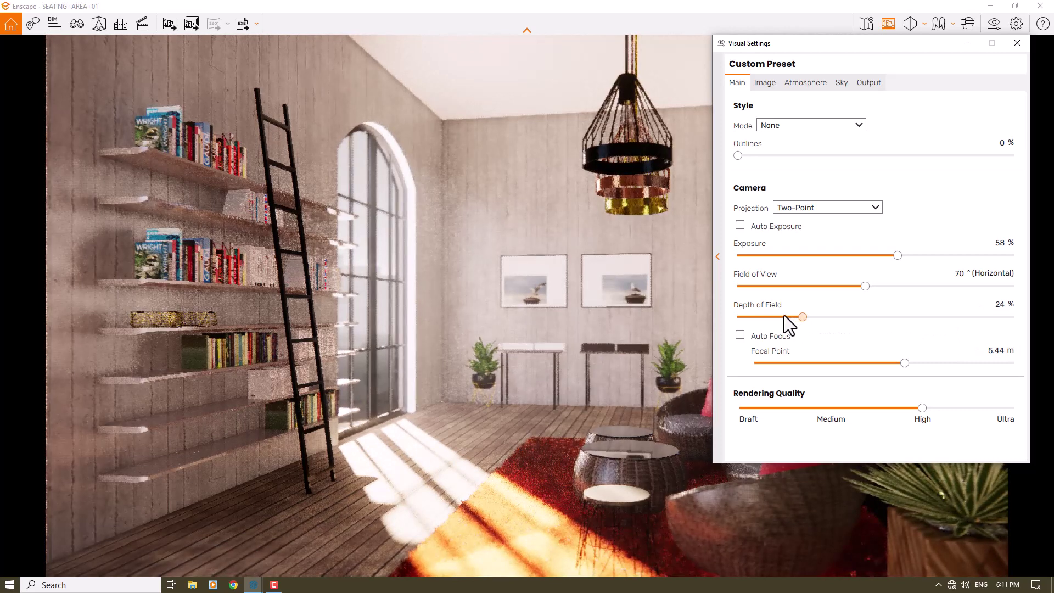
left_click_drag(802, 317, 784, 317)
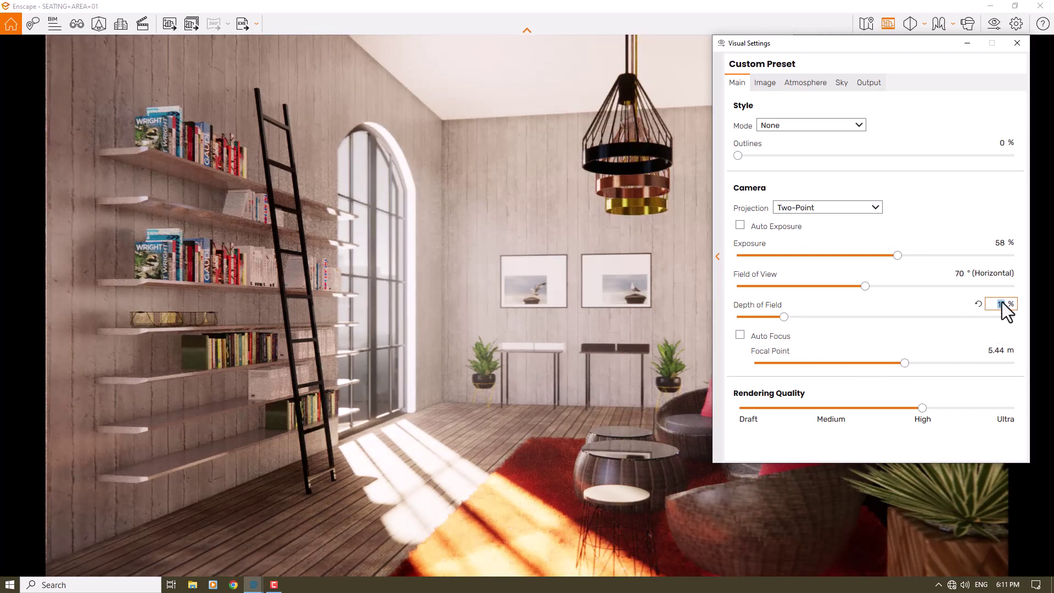
scroll(1003, 301, "up", 1)
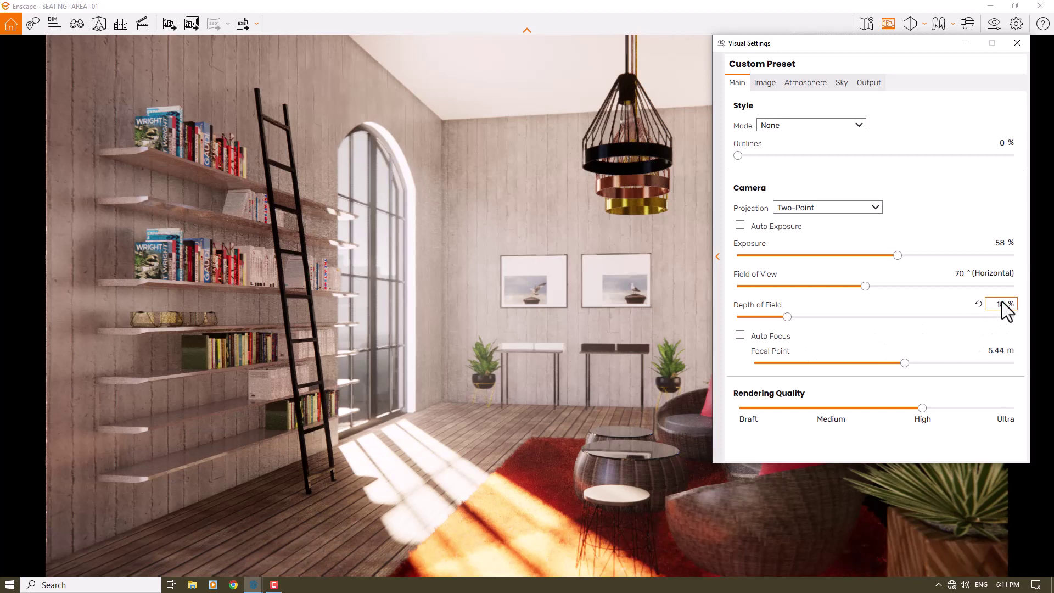
Enable auto contrast in the image corrections and set the color temperature to 4,600 K
left_click(765, 82)
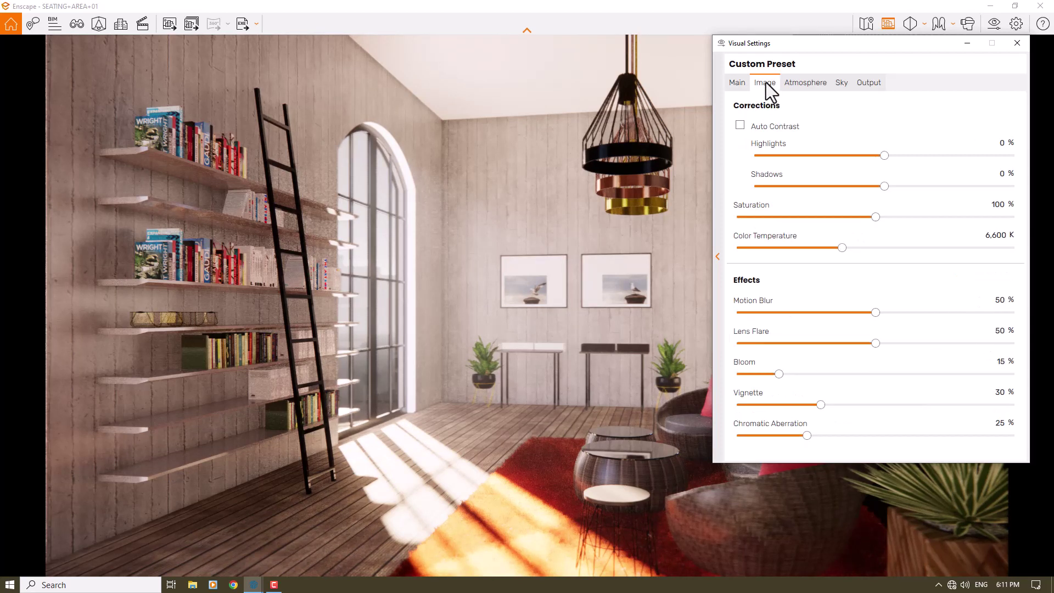
left_click(741, 126)
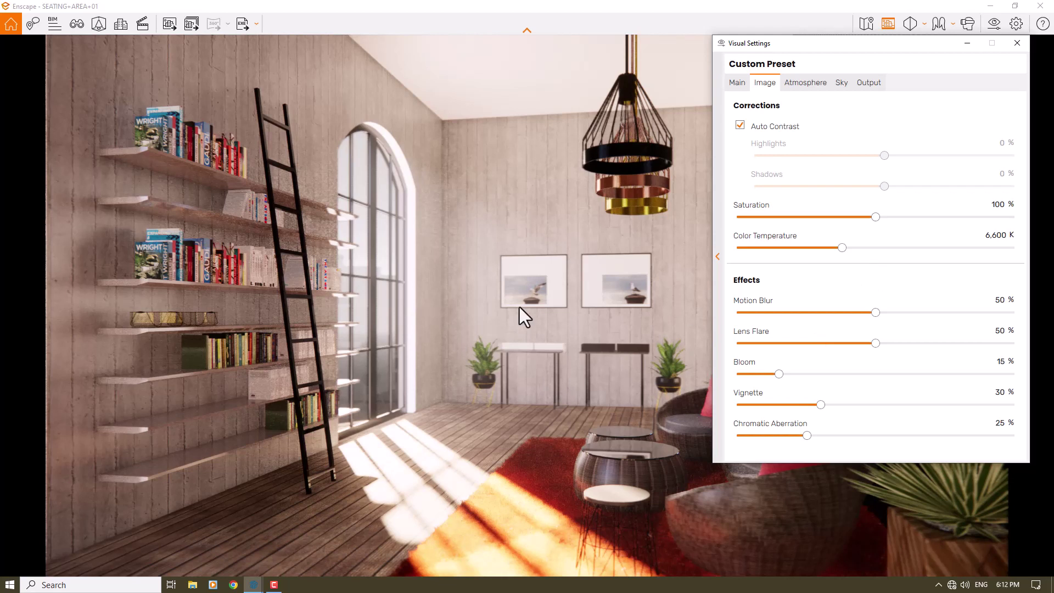
left_click_drag(841, 249, 798, 242)
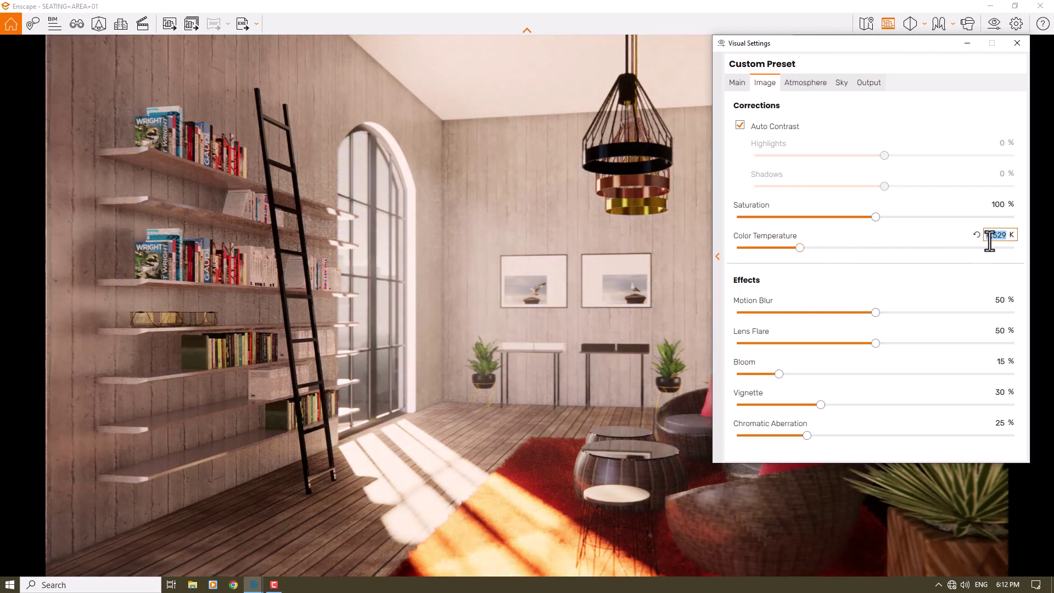
type("4600")
key("Return")
Set the image saturation to 108% and reduce the motion blur to 0%
left_click(994, 203)
type("108")
key("Return")
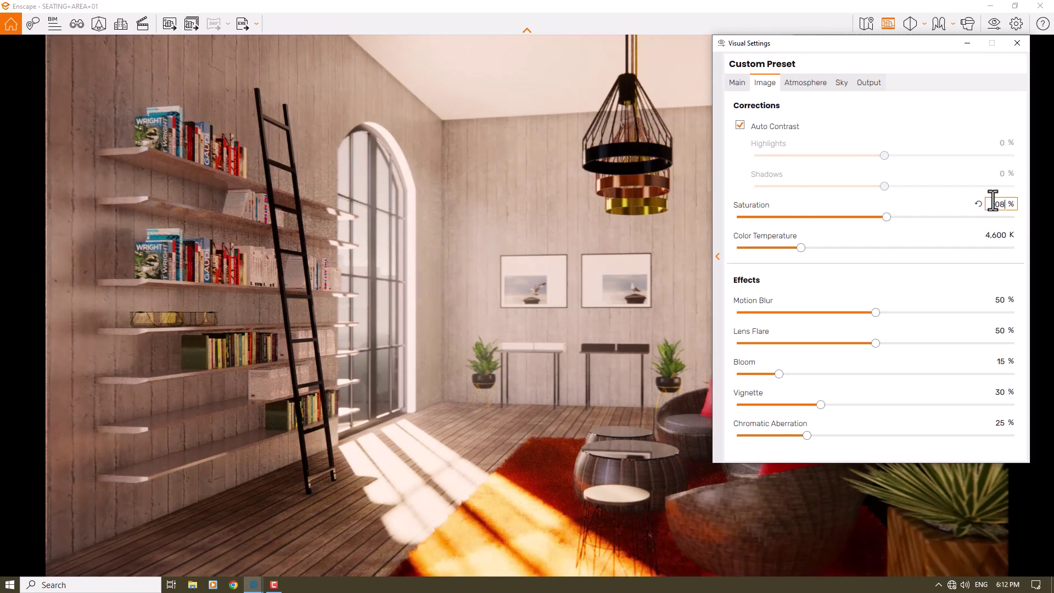
left_click_drag(876, 313, 730, 314)
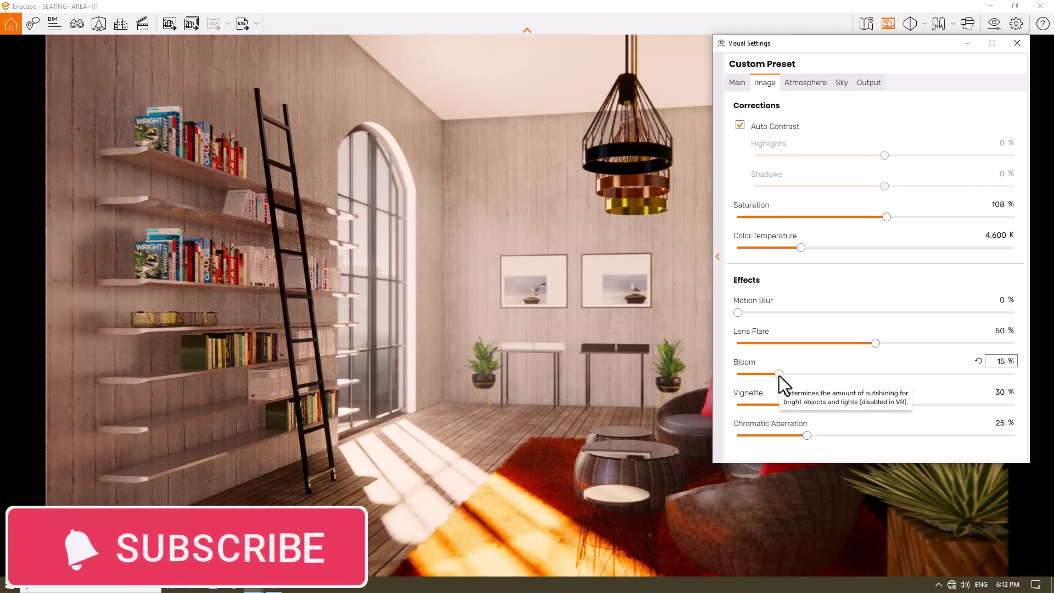
Increase the image effects, setting the bloom to 26% and the lens flare to 66%
left_click_drag(779, 376, 783, 375)
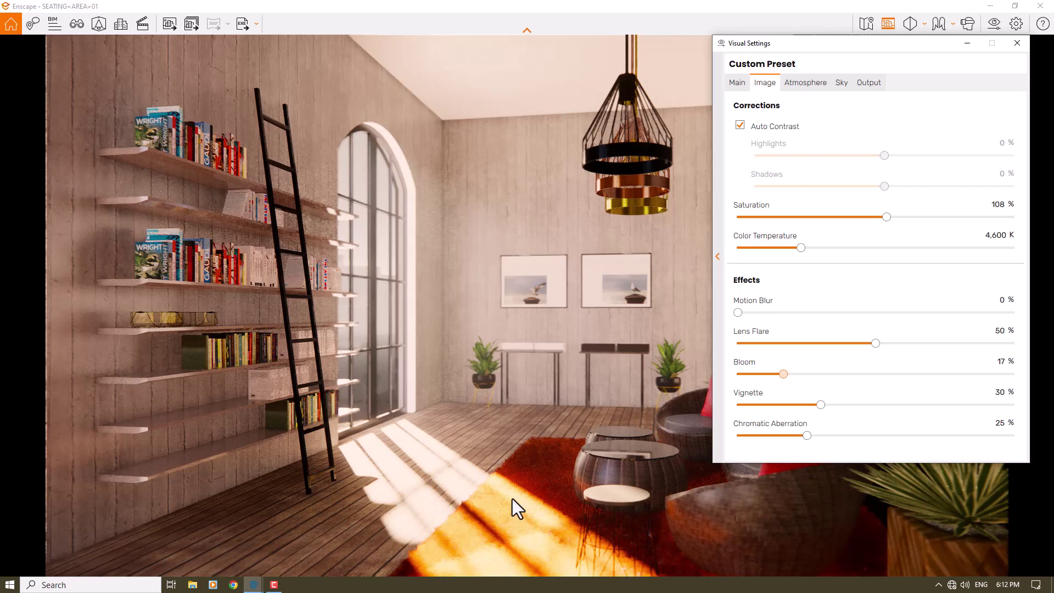
key("Right")
key("Right")
key("Right")
key("Right")
key("Right")
key("Right")
key("Right")
key("Right")
key("Right")
key("Right")
key("Right")
key("Right")
key("Right")
key("Right")
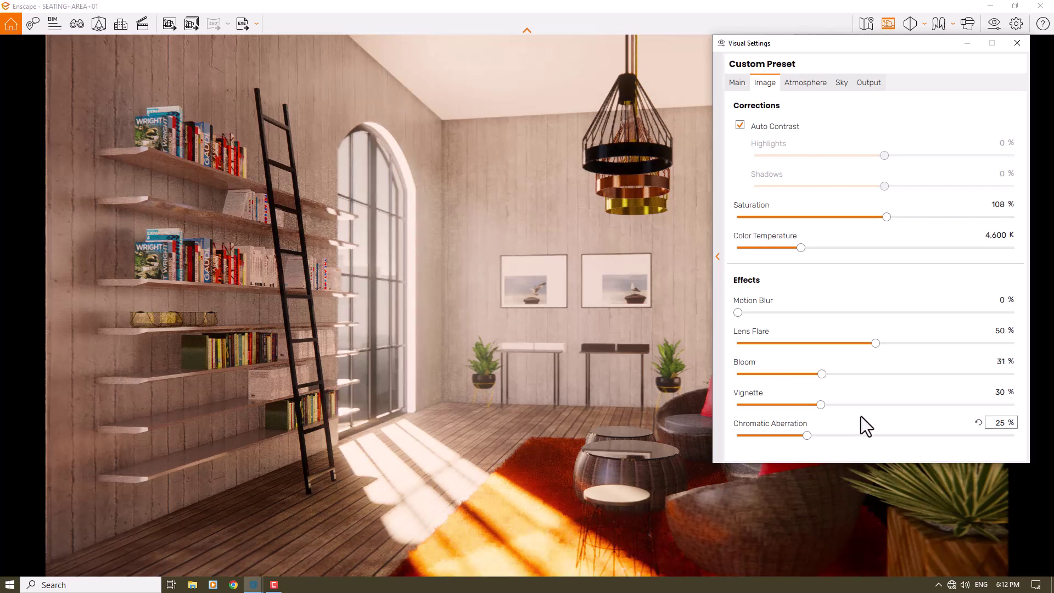
left_click(1013, 363)
type("26")
key("Return")
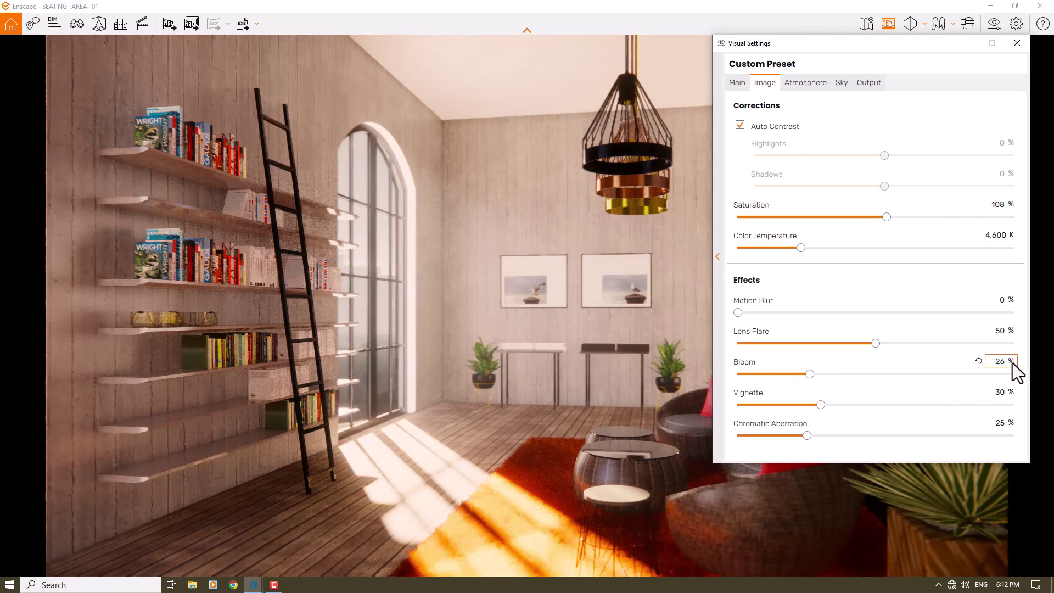
left_click(999, 330)
type("66")
key("Return")
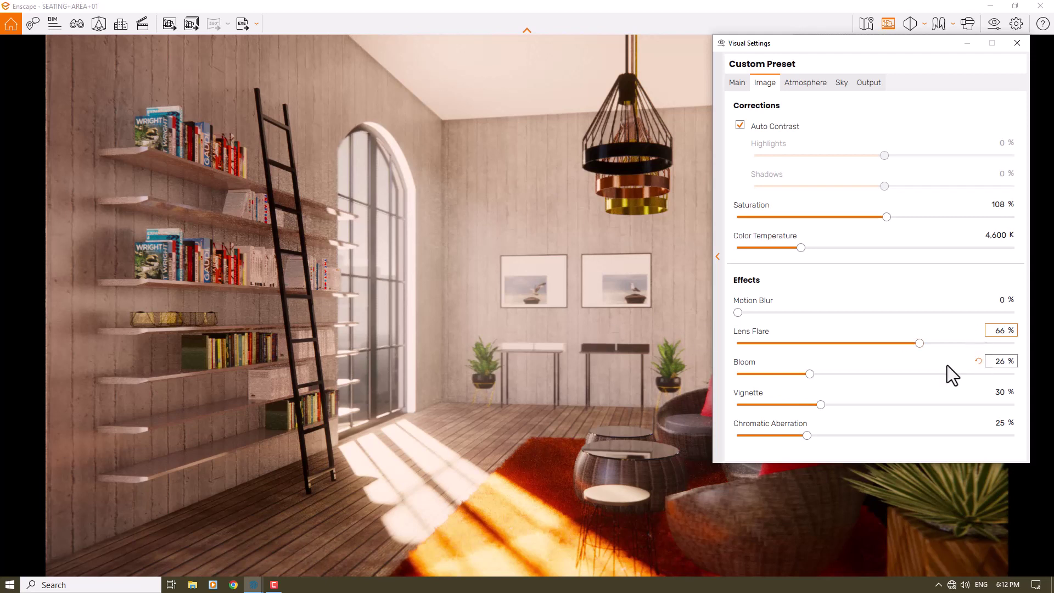
Reduce the vignette to 8% and the chromatic aberration to 0%
double_click(999, 391)
type("5")
key("Return")
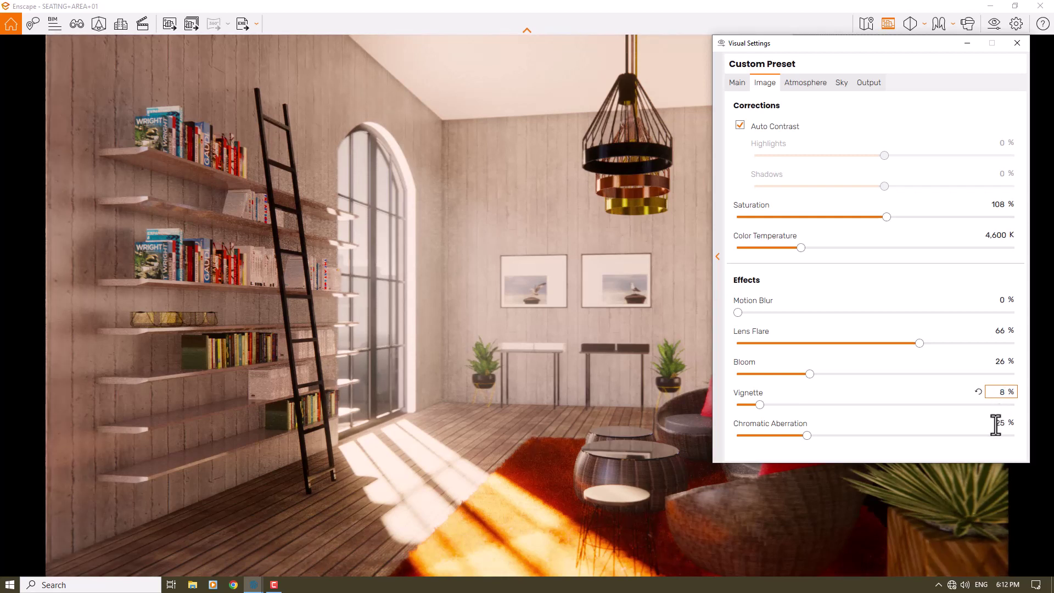
left_click(995, 423)
type("0")
key("Return")
Set the atmosphere's fog intensity to 26% so that hazy light spreads from the arched window
left_click(806, 84)
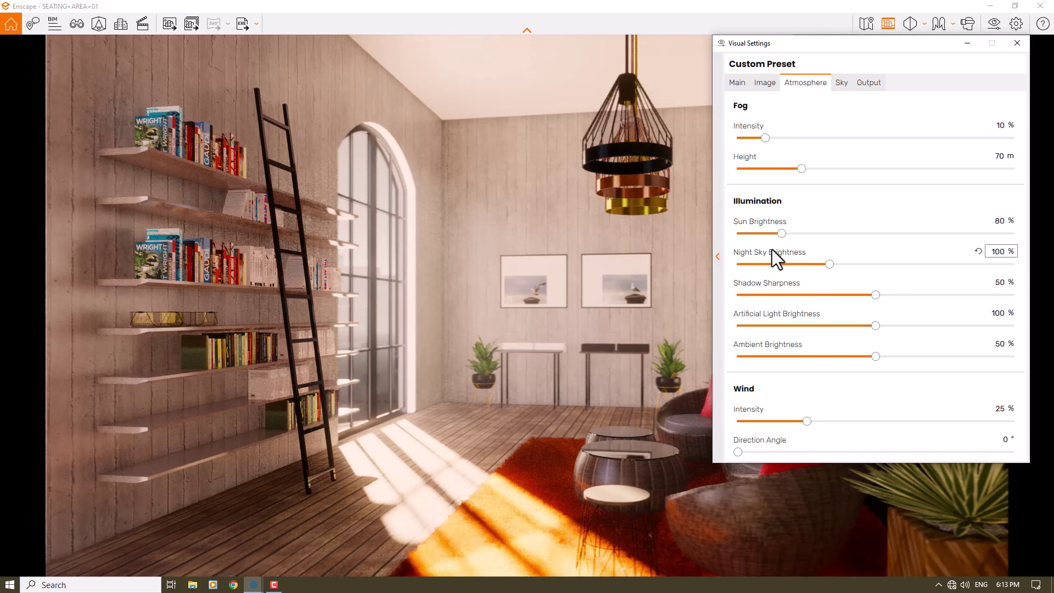
mouse_move(832, 222)
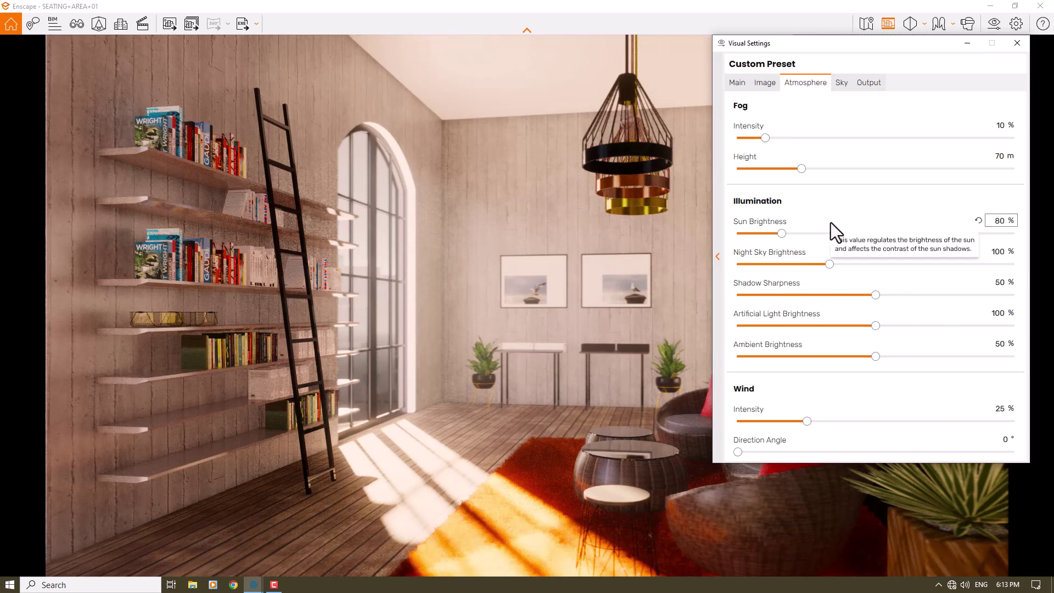
left_click(768, 138)
left_click(793, 138)
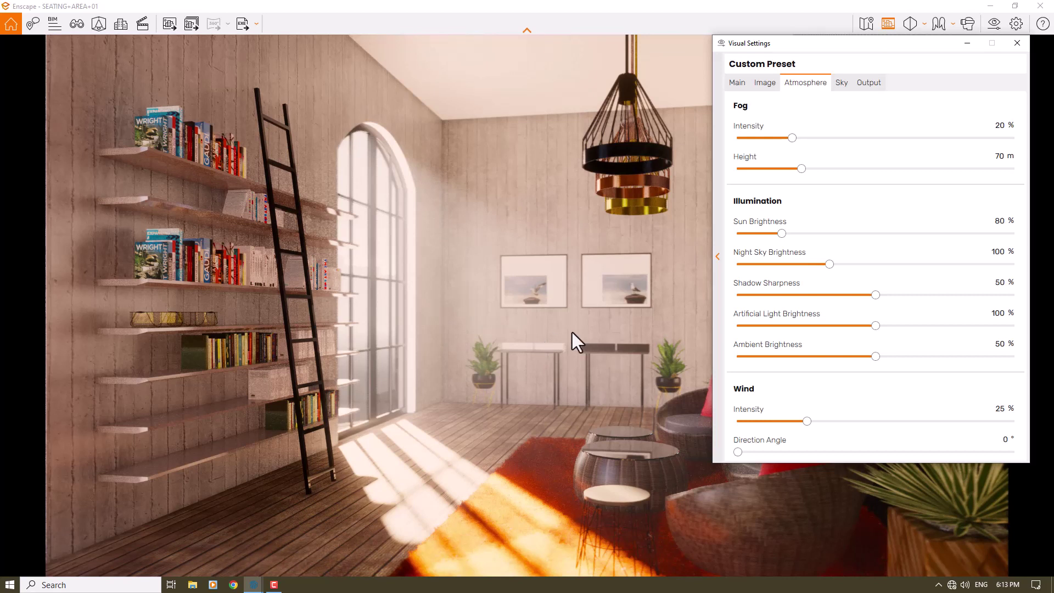
left_click_drag(793, 138, 797, 137)
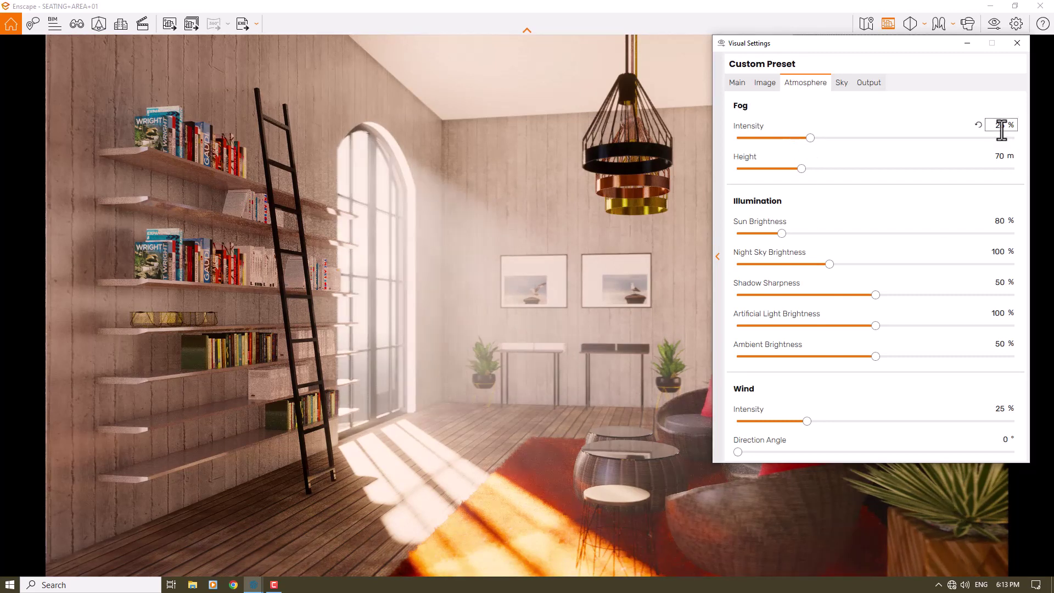
left_click(1001, 130)
type("25")
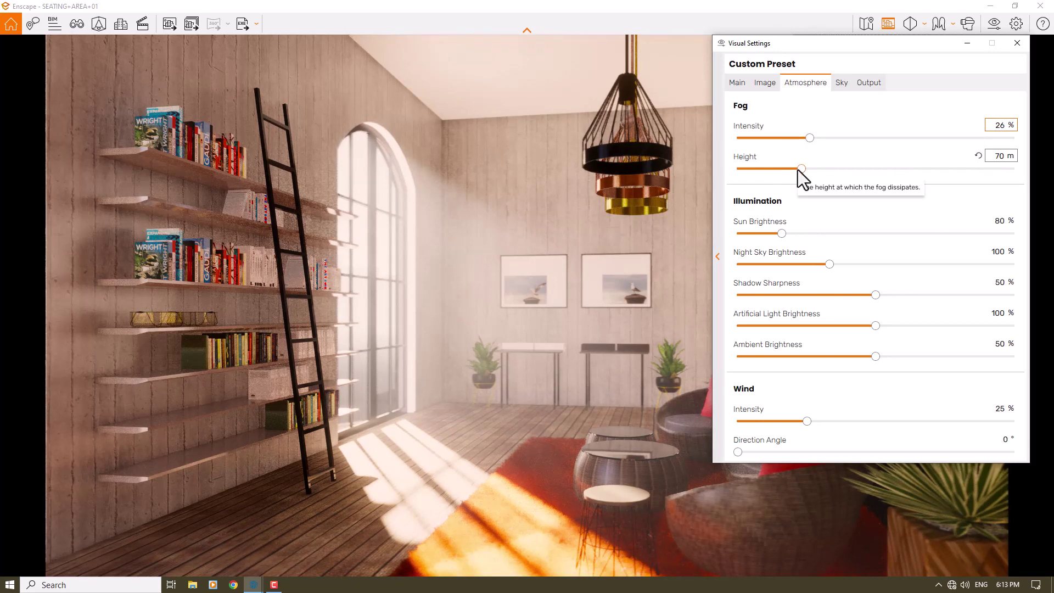
Raise the height at which the fog dissipates to 100 m
left_click_drag(799, 170, 812, 170)
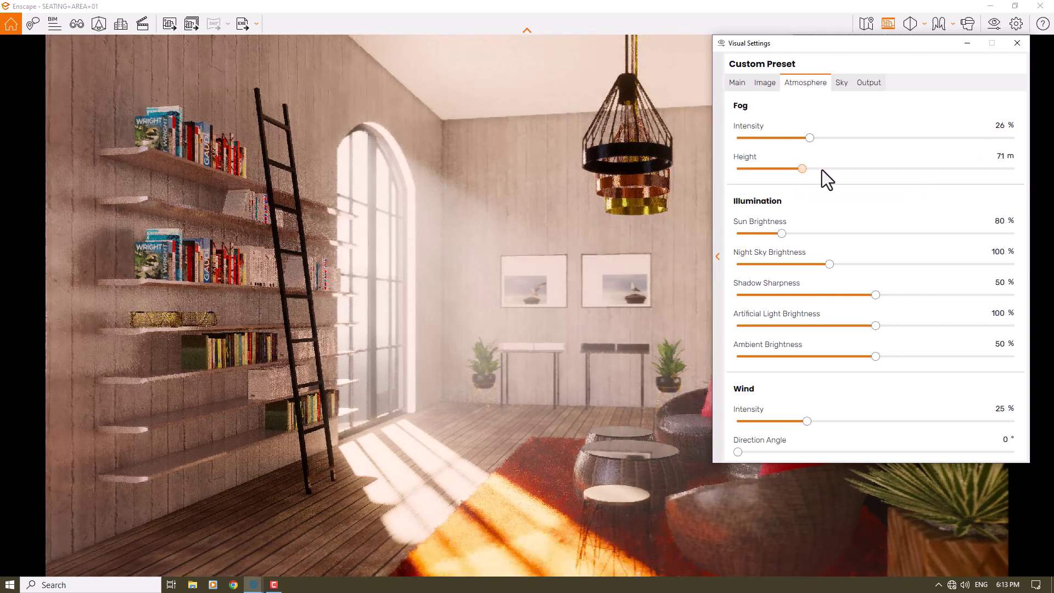
key("Page_Up")
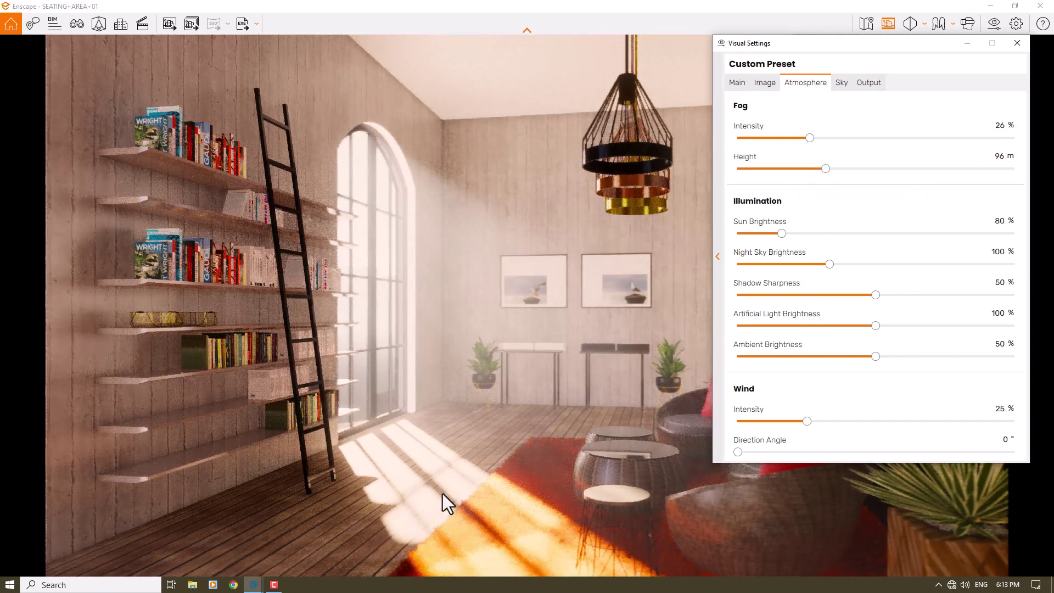
double_click(996, 157)
type("100")
Reduce the night sky brightness to 0% and set the sun brightness to 96%
left_click_drag(830, 264, 828, 264)
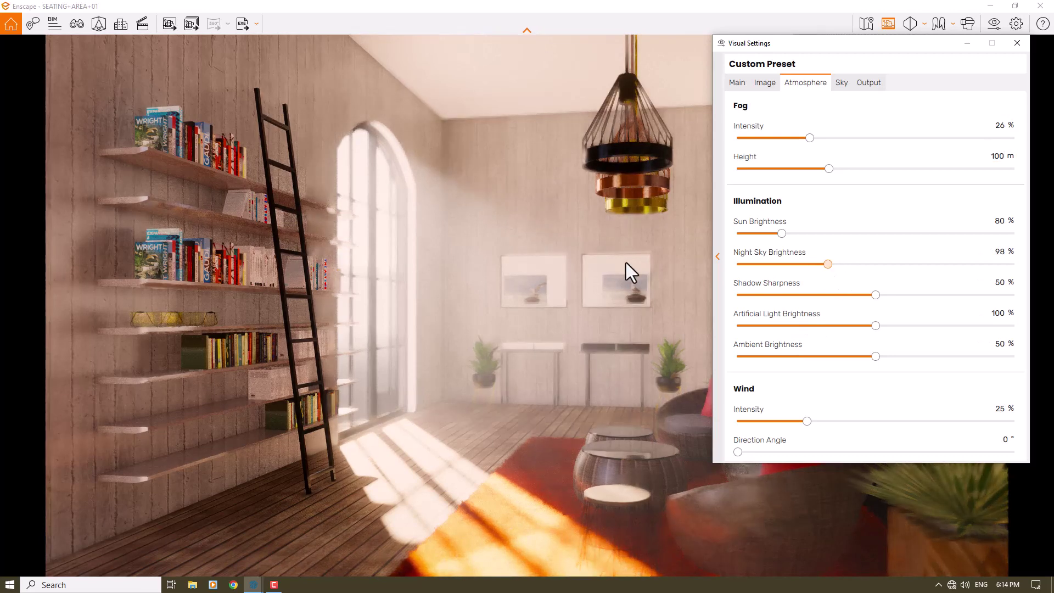
left_click_drag(667, 267, 713, 252)
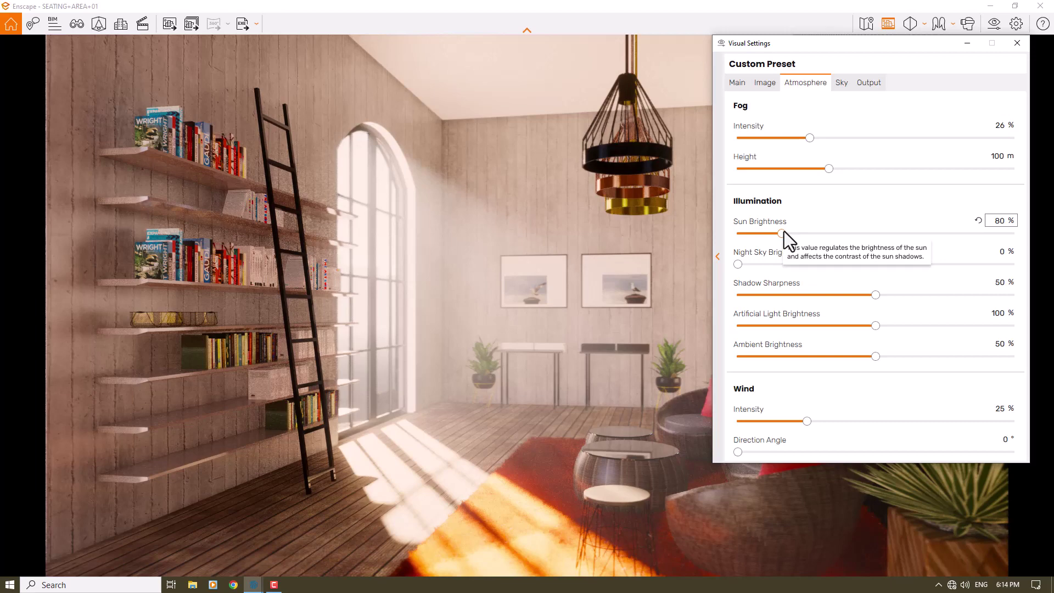
left_click(783, 233)
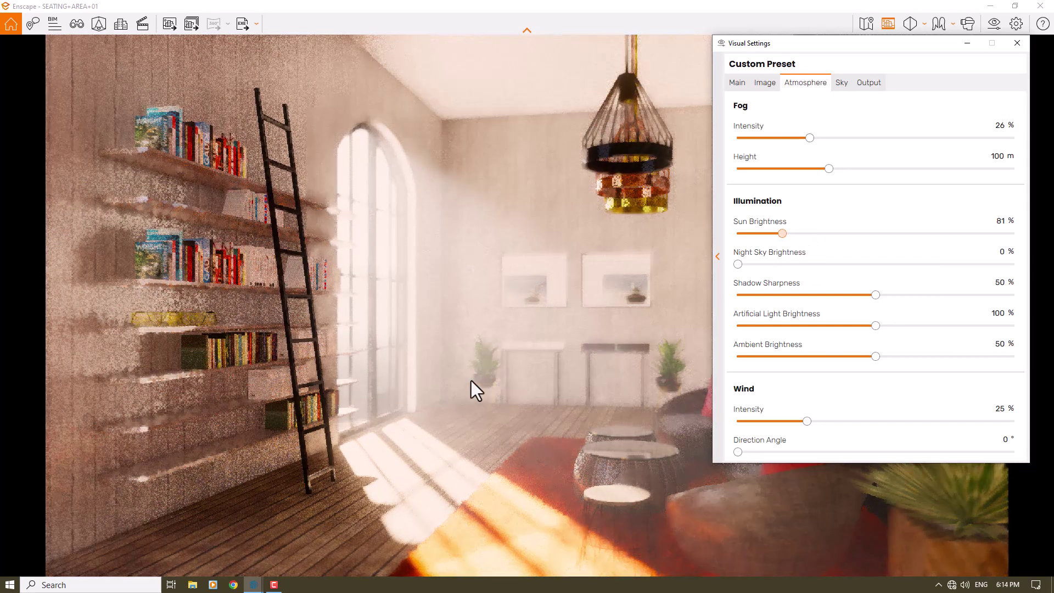
key("Right")
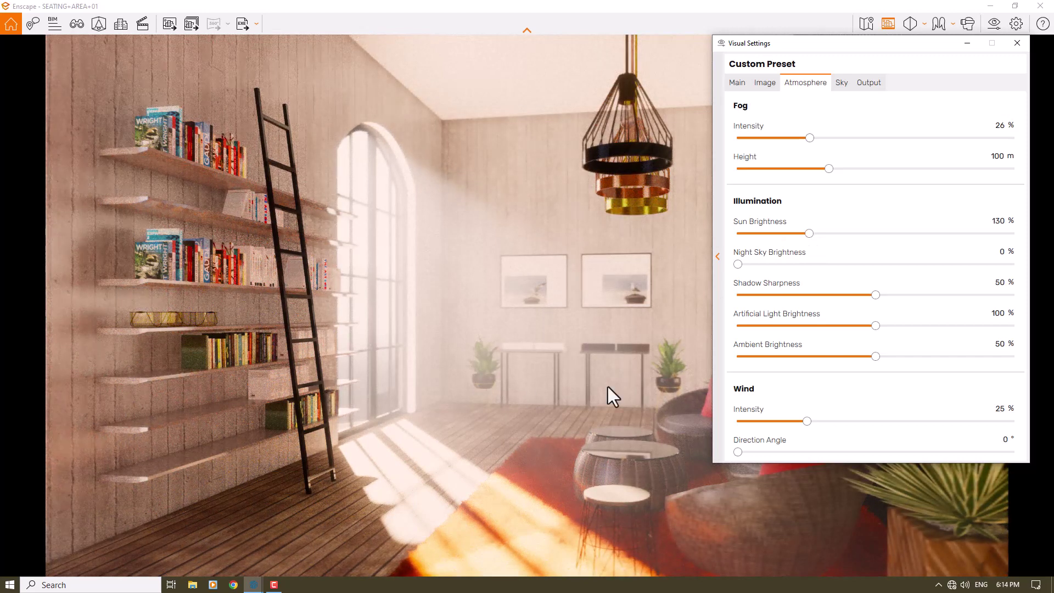
left_click(993, 224)
type("96")
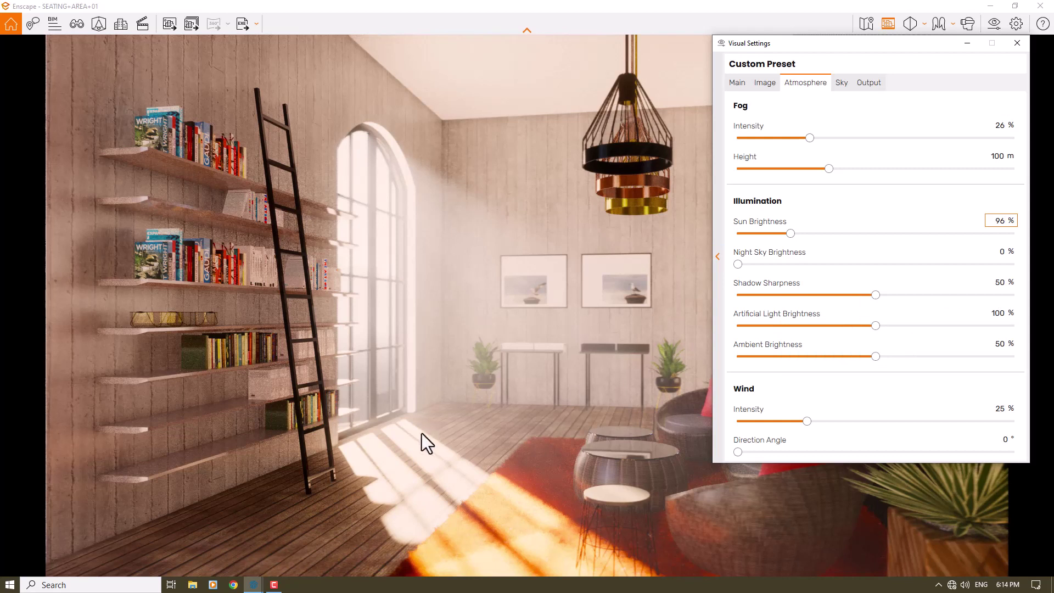
Raise the shadow sharpness in the illumination settings to 64%
left_click(877, 295)
left_click(896, 296)
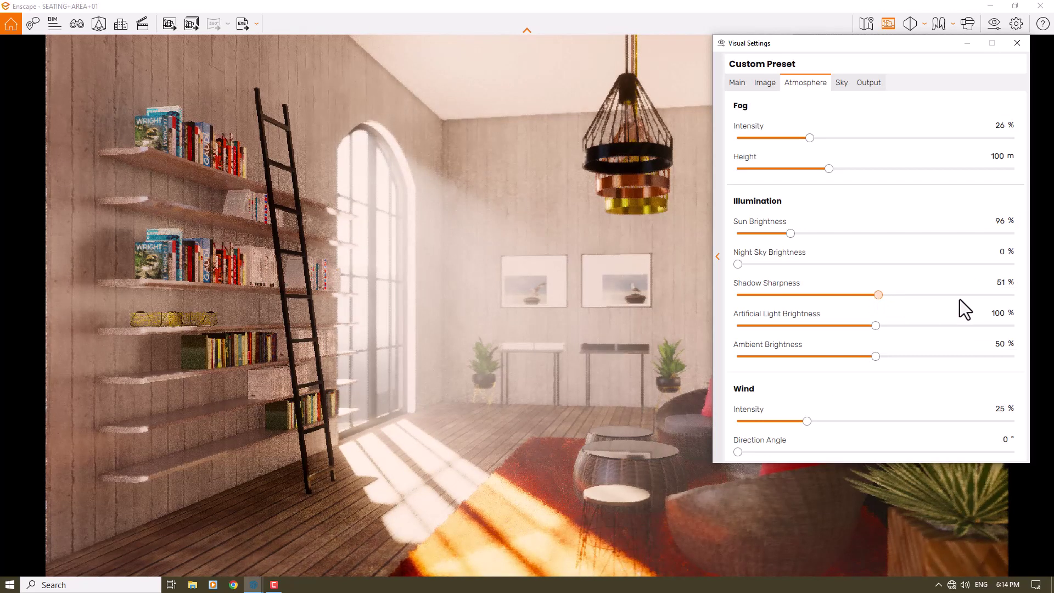
left_click(998, 284)
type("64")
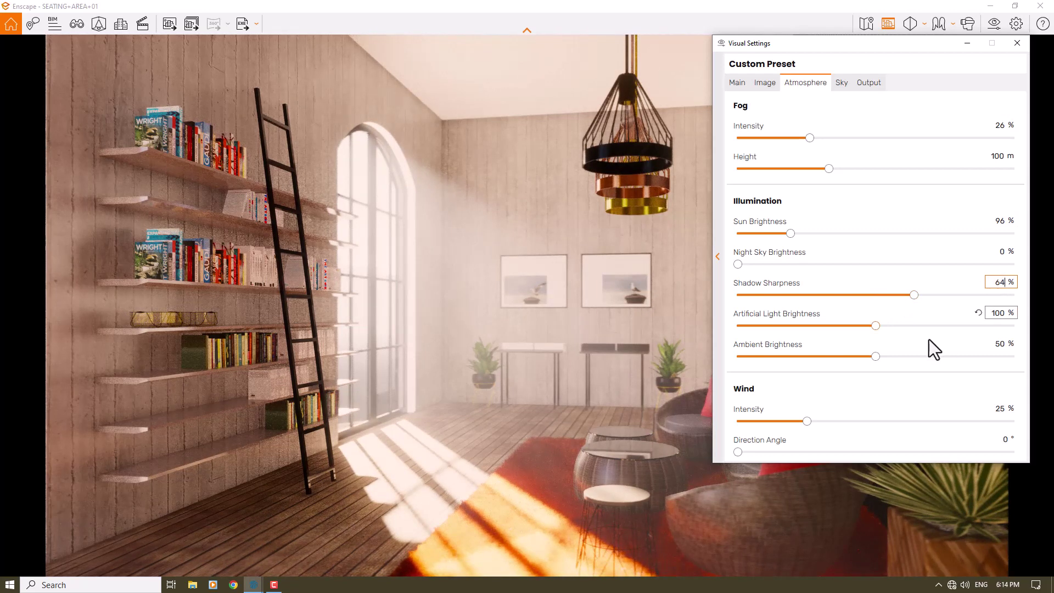
Raise the ambient brightness to 64% and reduce the wind intensity to 0%
mouse_move(884, 358)
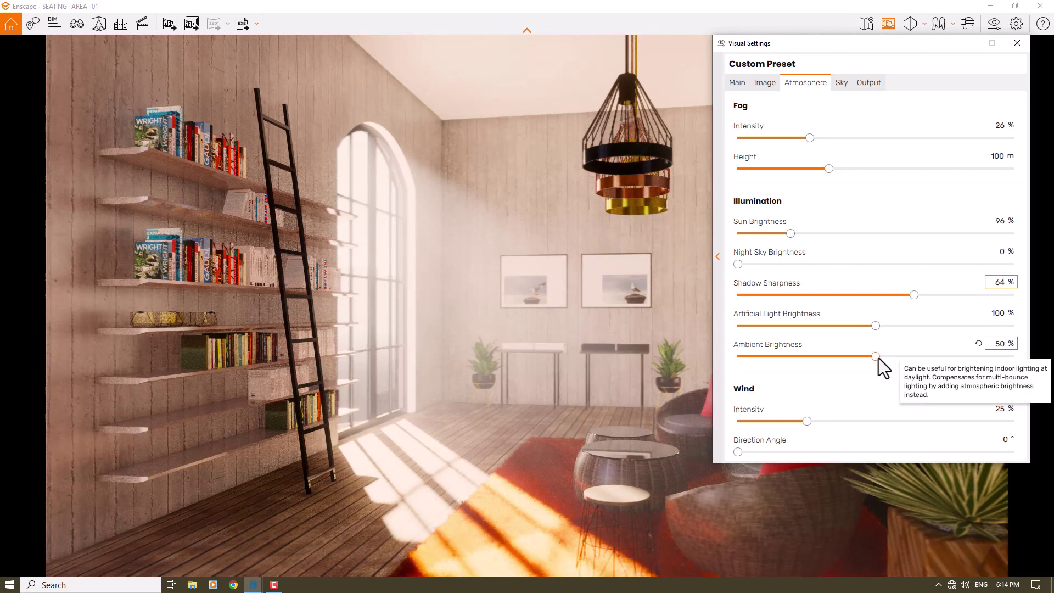
double_click(1002, 341)
type("60")
key("Return")
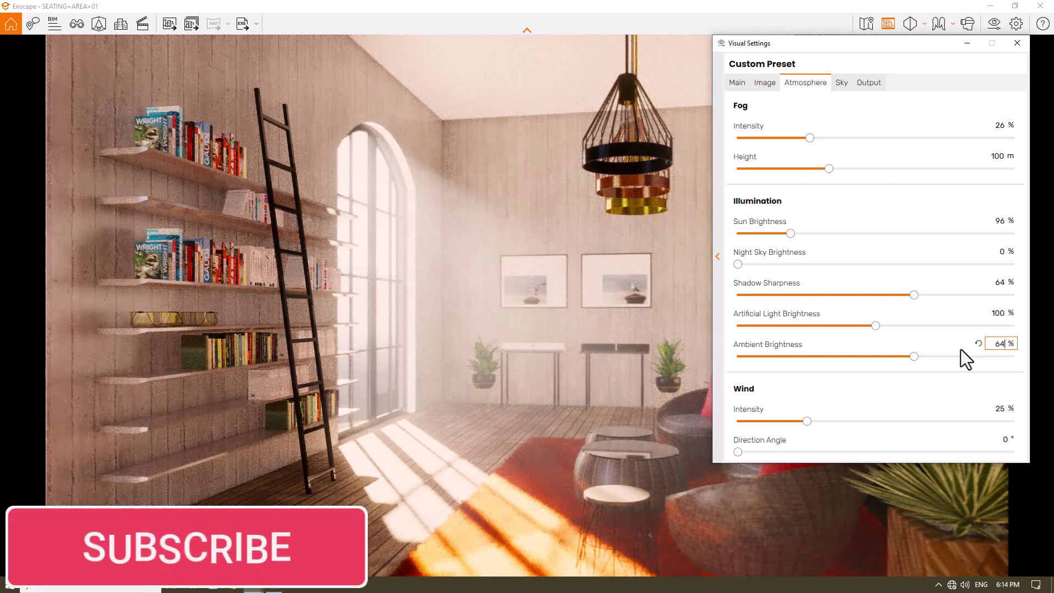
left_click_drag(806, 421, 640, 422)
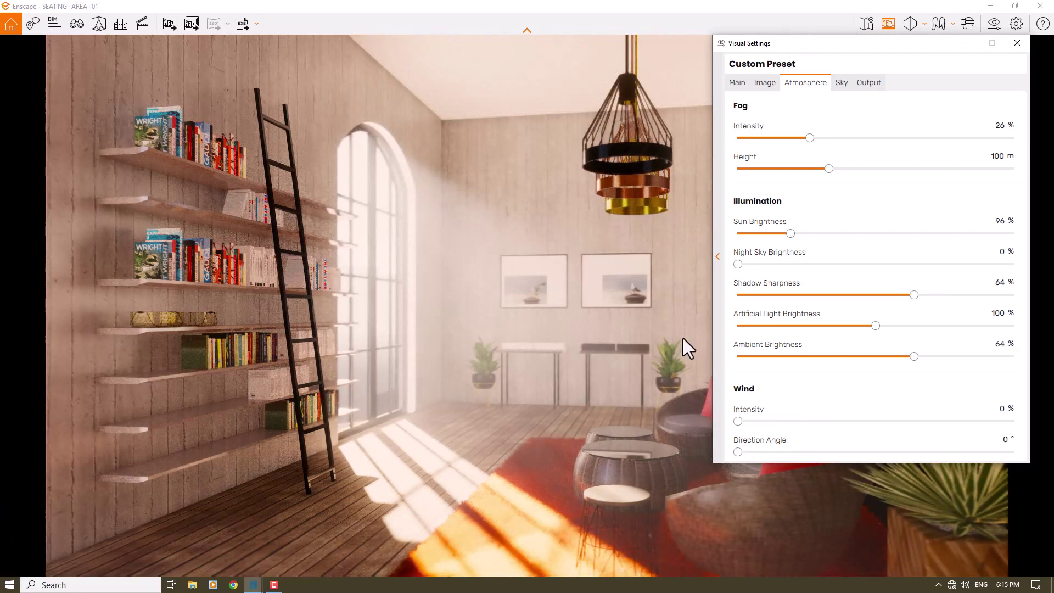
Reduce both the cirrus amount and the variety of the sky's clouds to 0%
left_click(839, 84)
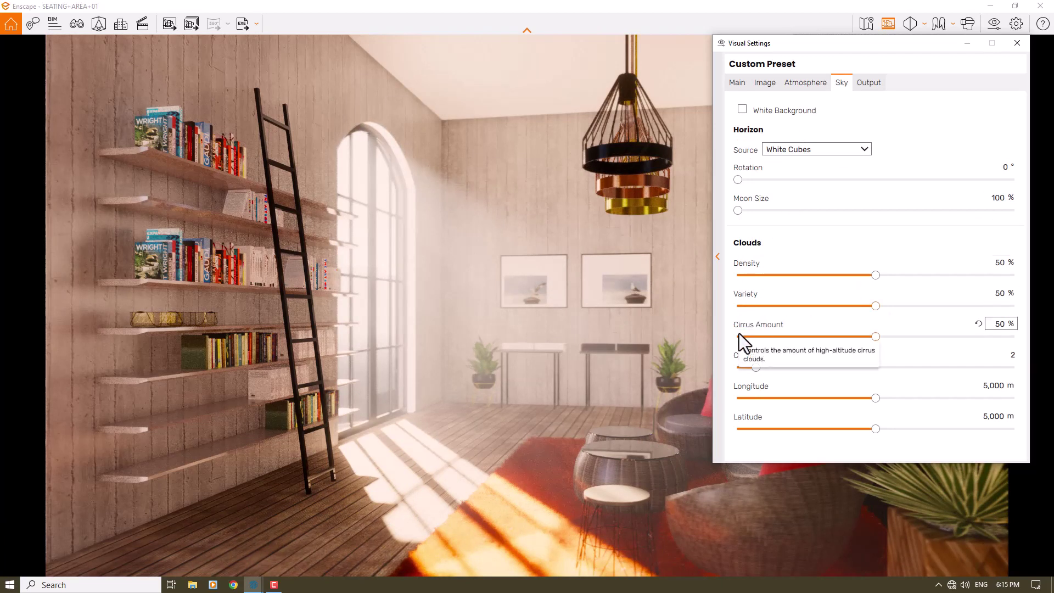
left_click_drag(875, 337, 599, 343)
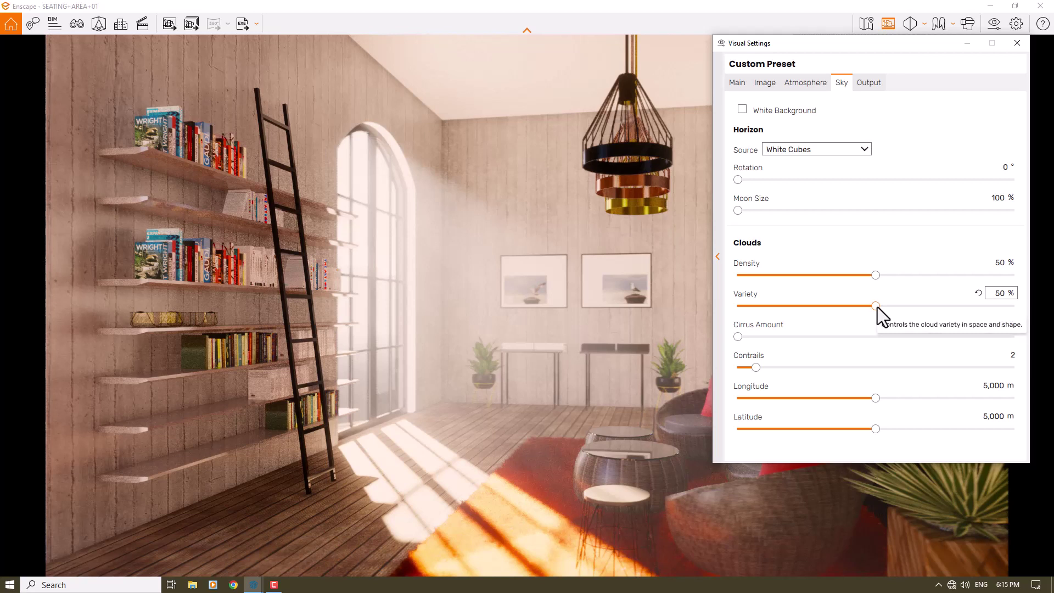
left_click_drag(876, 306, 848, 306)
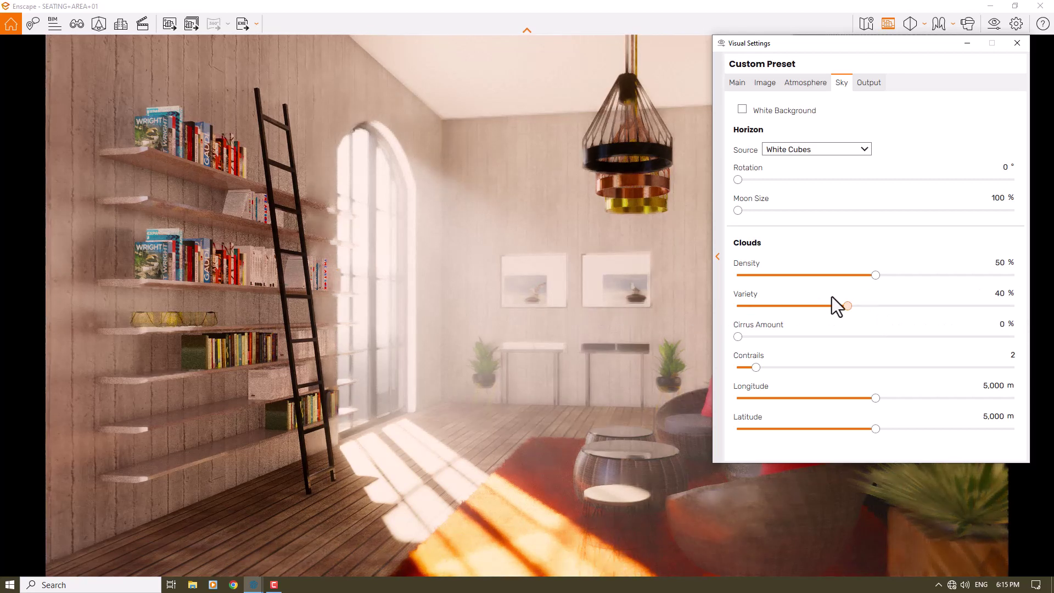
key("Home")
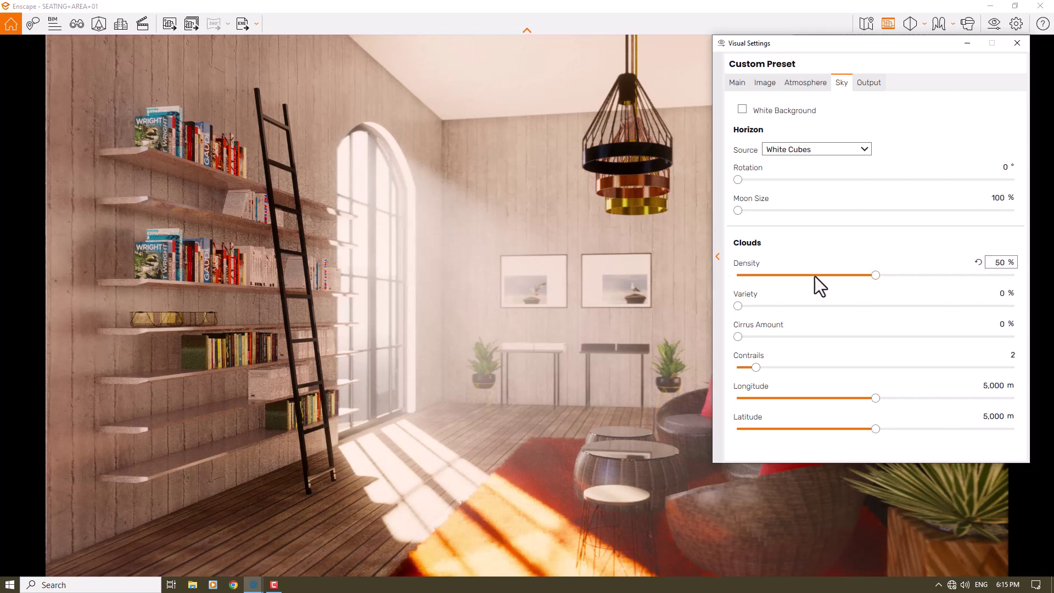
Set the cloud density to 66%, the cloud variety to 41% and the contrails to 0
left_click(997, 265)
type("66")
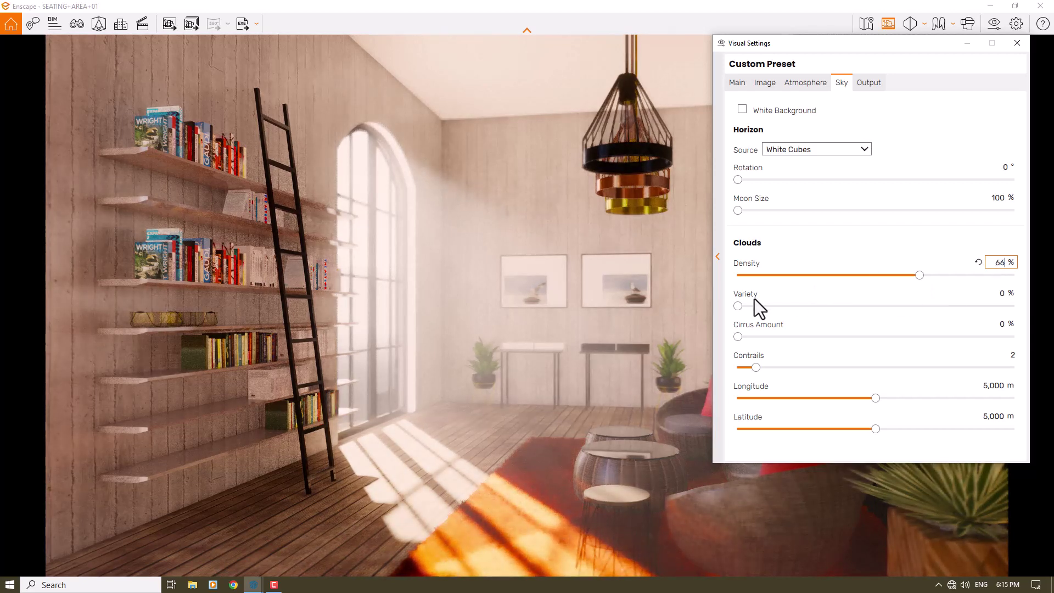
left_click(1001, 297)
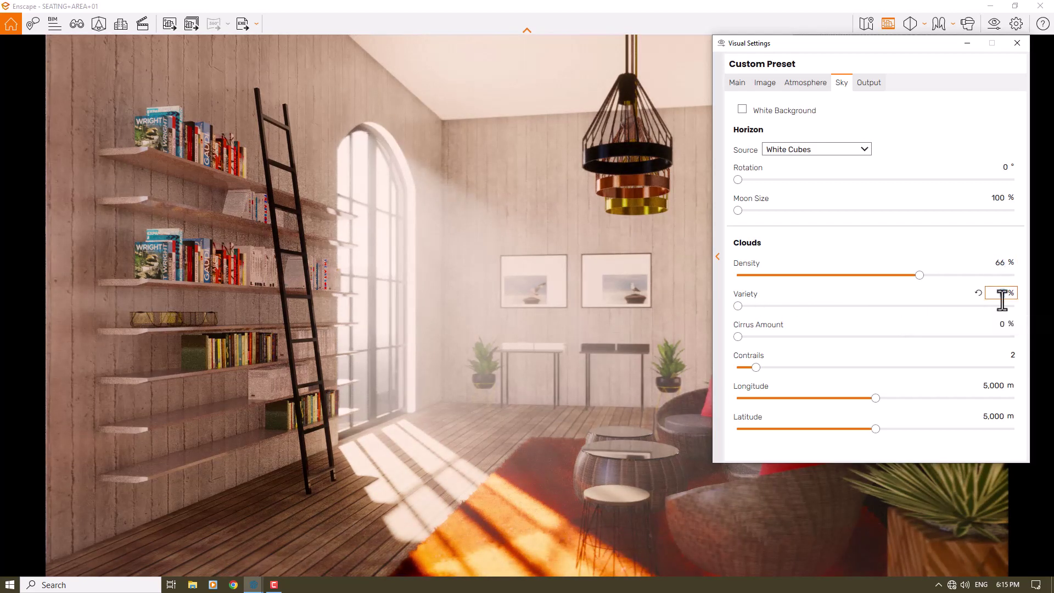
type("41")
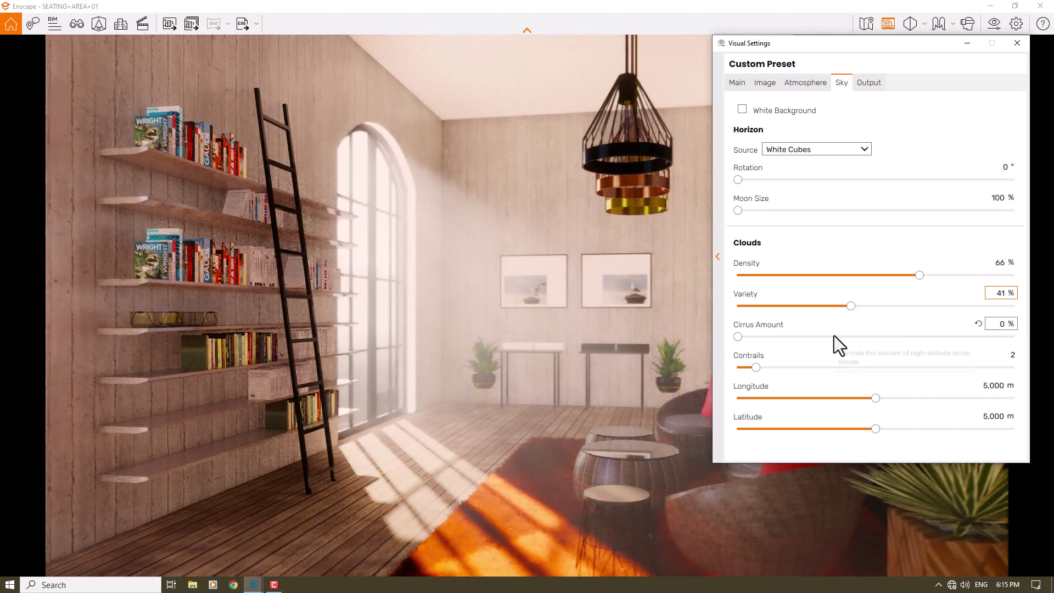
left_click_drag(752, 369, 660, 369)
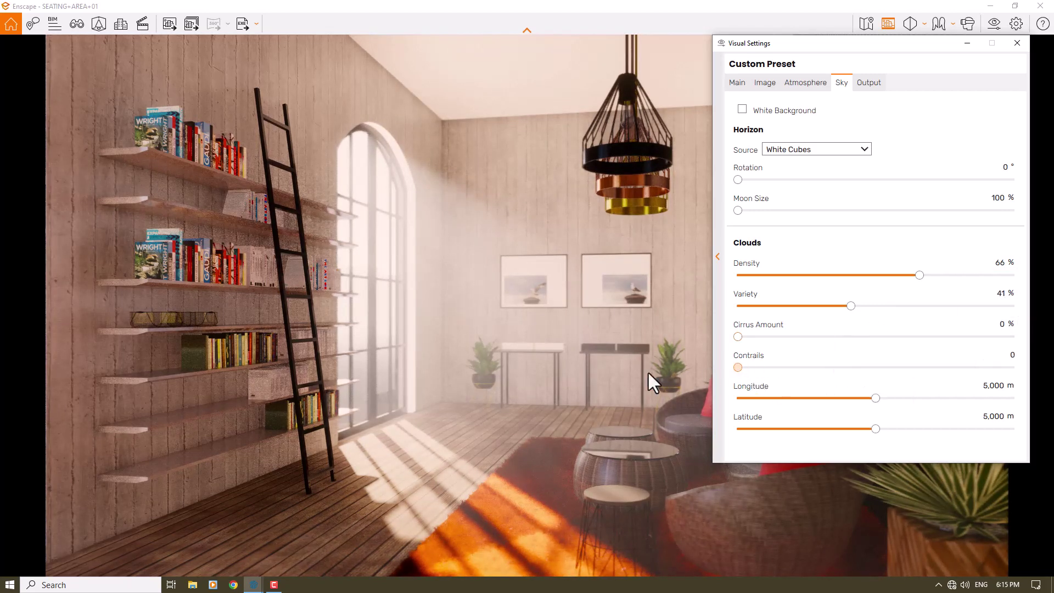
Change the output image file format to JPEG
left_click(868, 84)
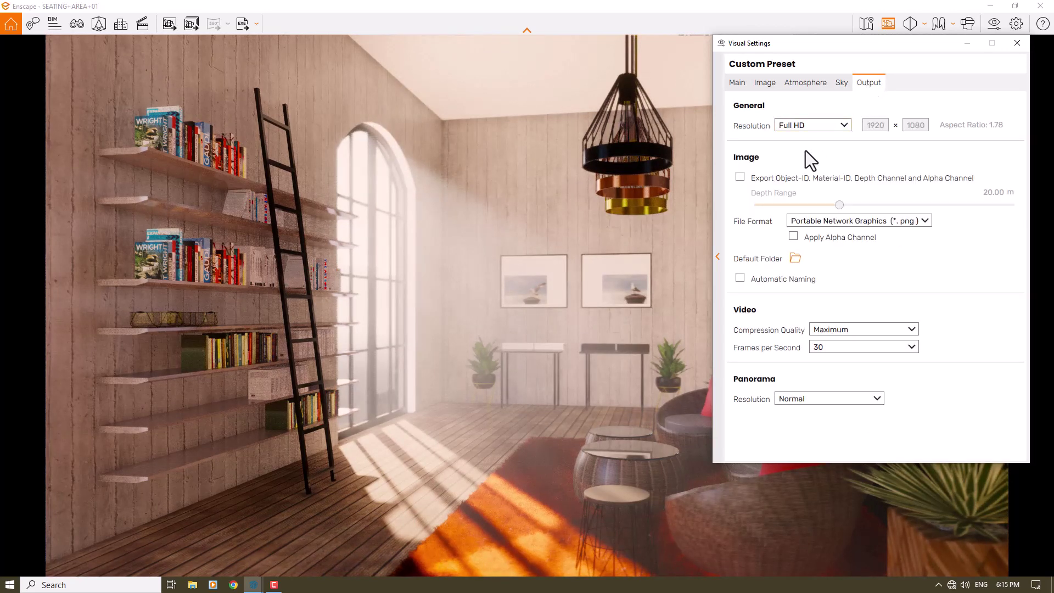
left_click(814, 221)
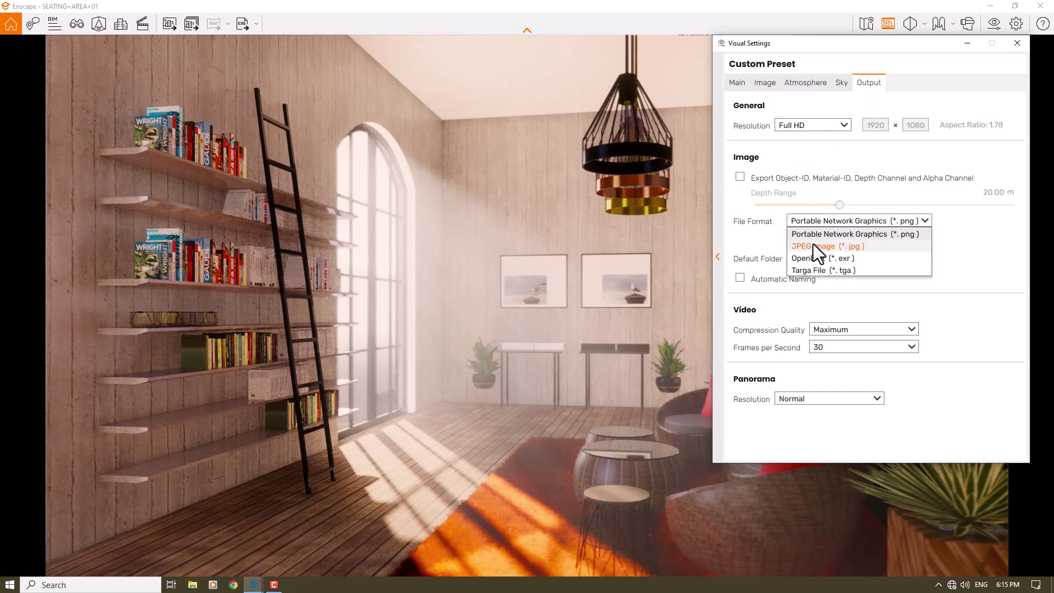
left_click(813, 246)
Lower the rendering quality to High and turn the camera slightly to reframe the seating area
left_click(737, 82)
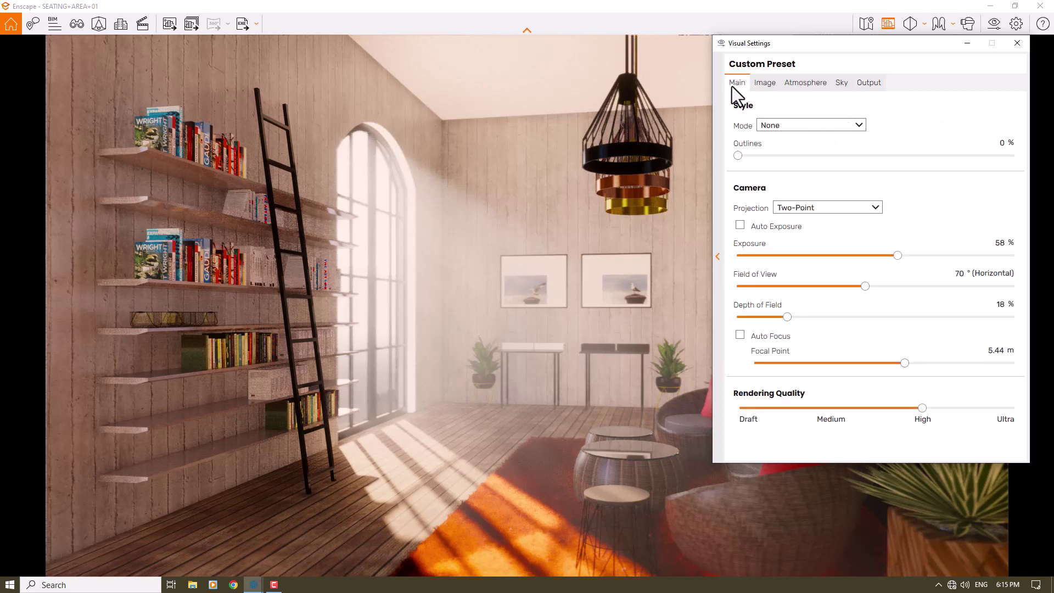
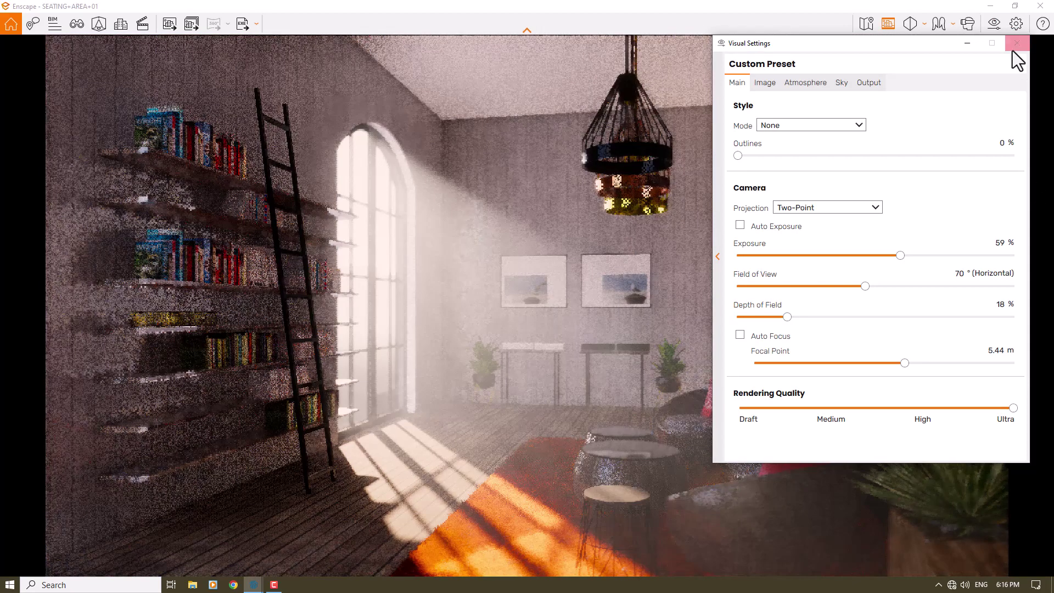
left_click(488, 328)
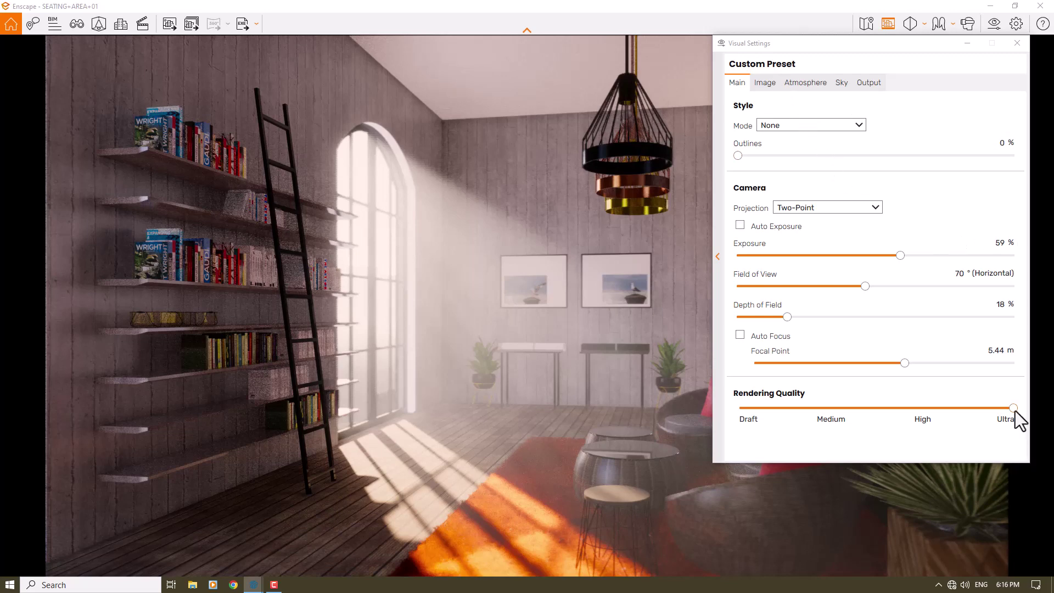
left_click_drag(1014, 407, 949, 411)
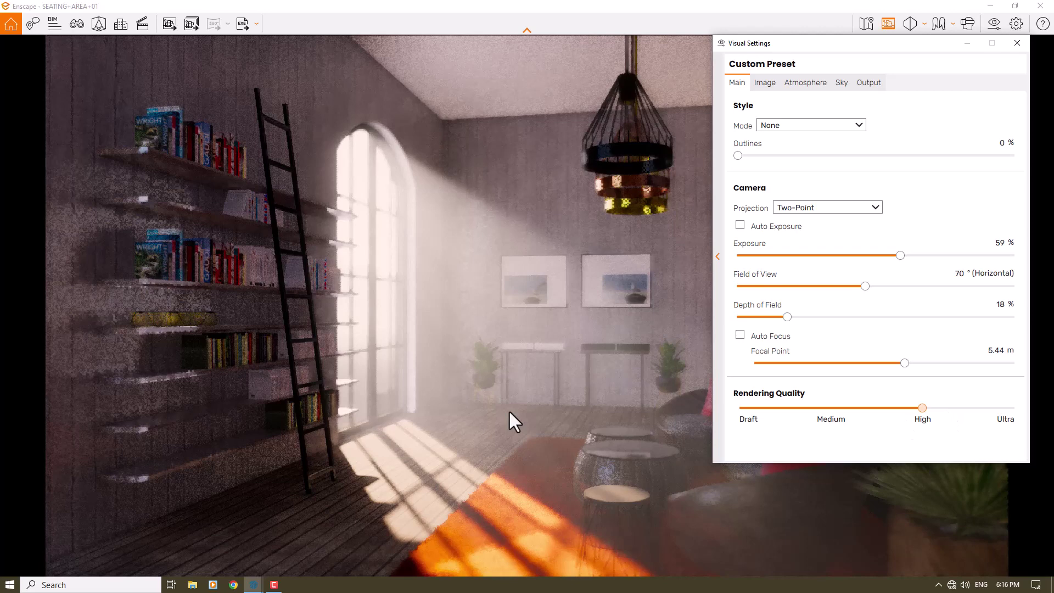
left_click(1017, 43)
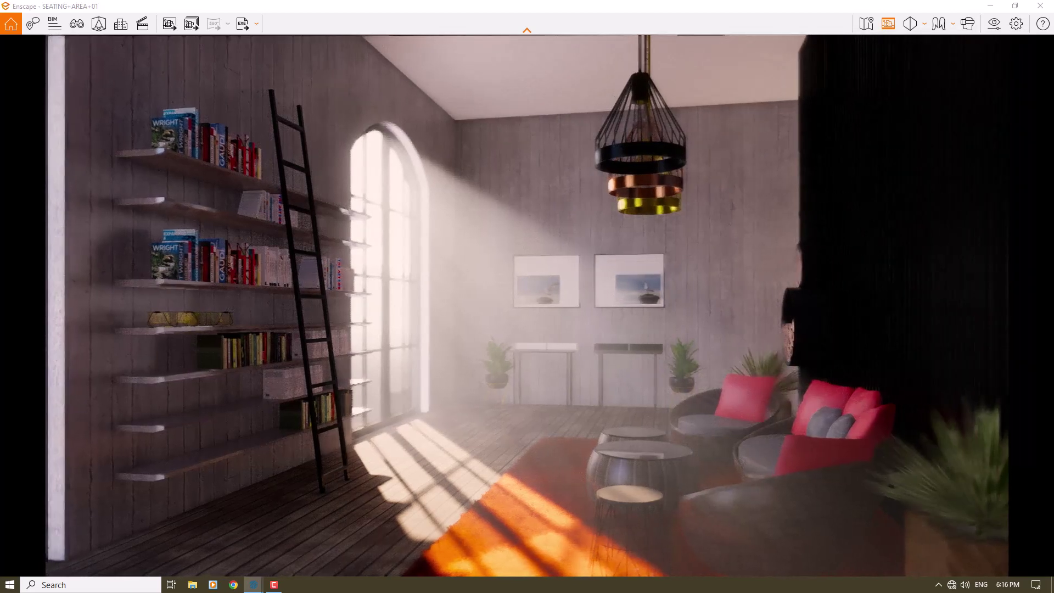
left_click_drag(499, 334, 515, 328)
right_click_drag(498, 333, 504, 333, "shift")
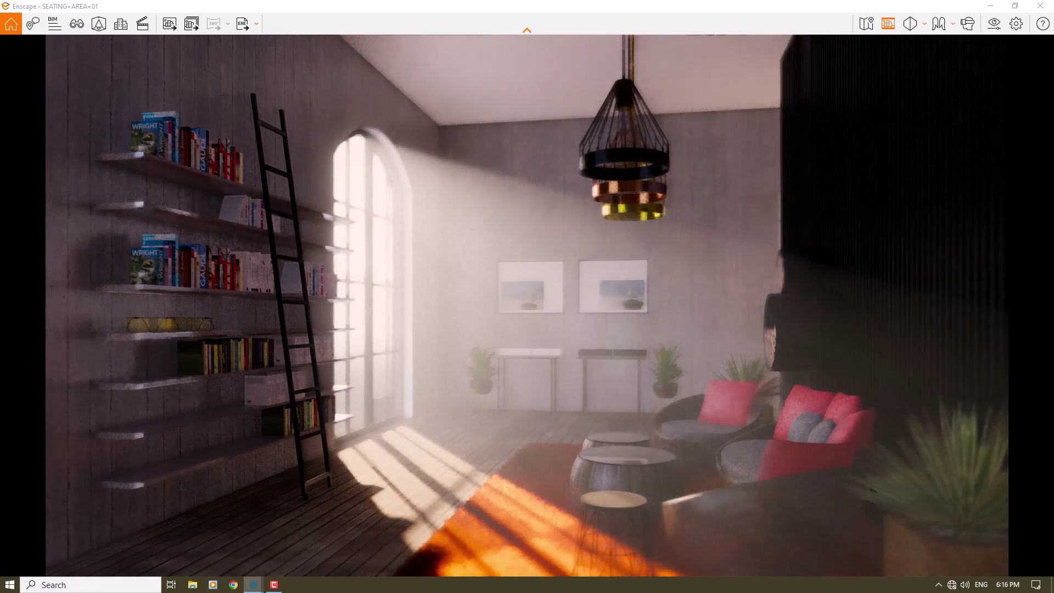
Turn on auto exposure, set the rendering quality to Ultra and close the visual settings
left_click(992, 24)
left_click(740, 224)
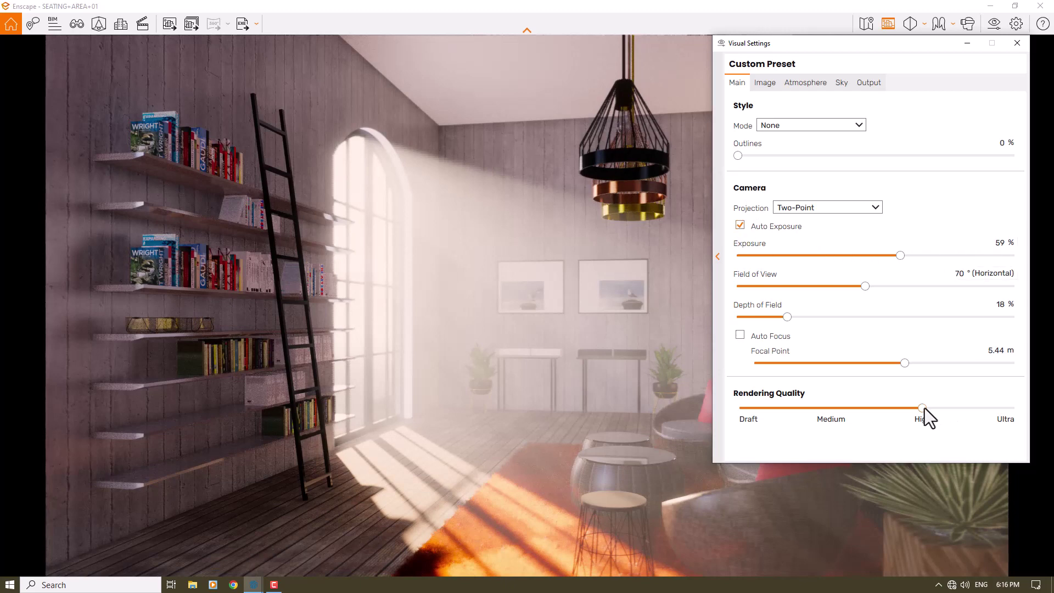
left_click_drag(923, 408, 1029, 428)
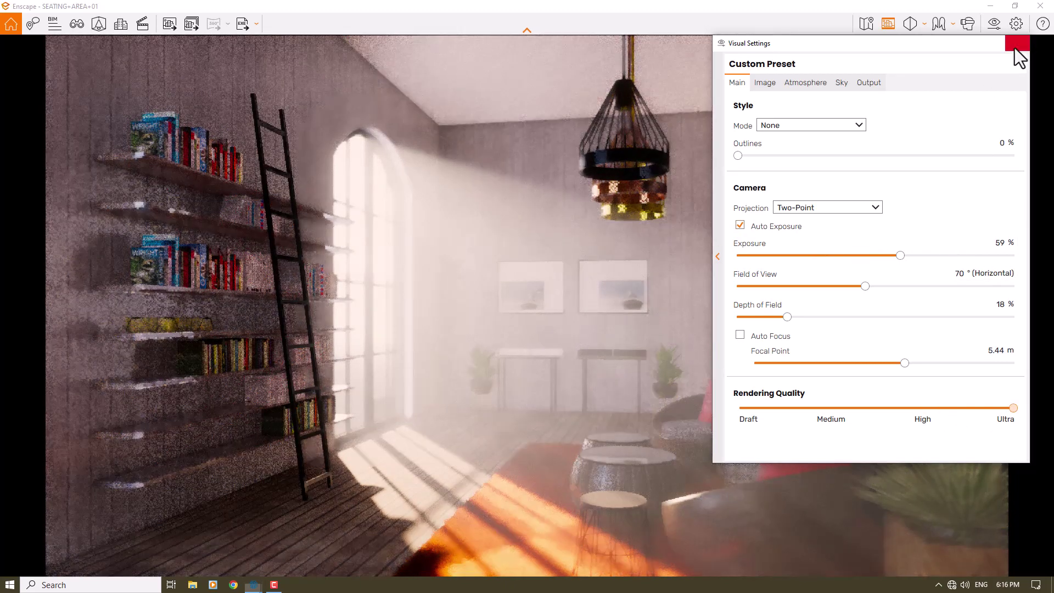
left_click(1015, 46)
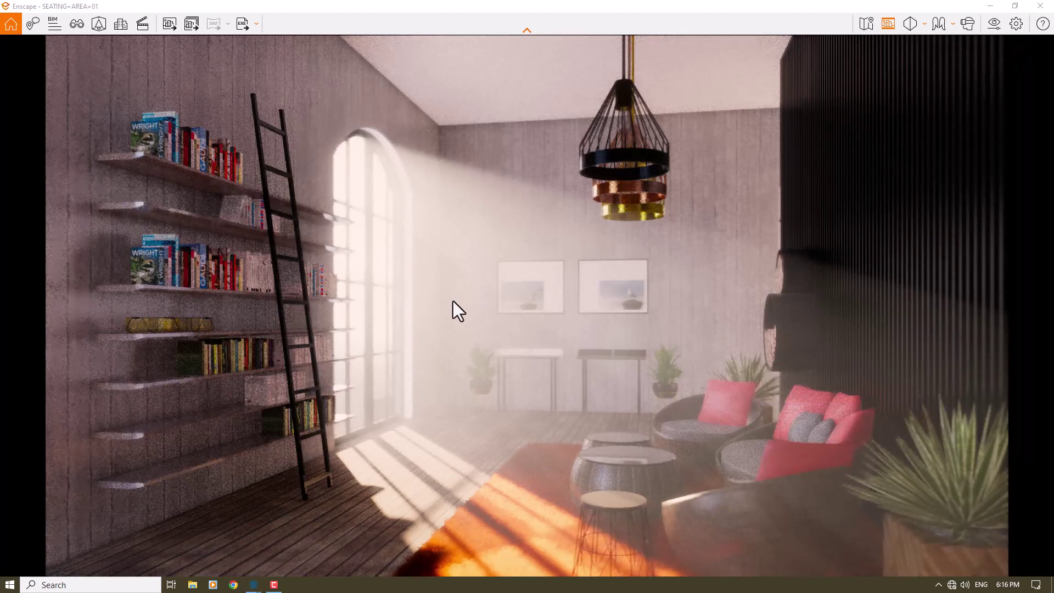
Shift the time of day so that warmer, brighter sunlight falls through the arched window onto the floor and rug
right_click_drag(453, 300, 504, 300, "shift")
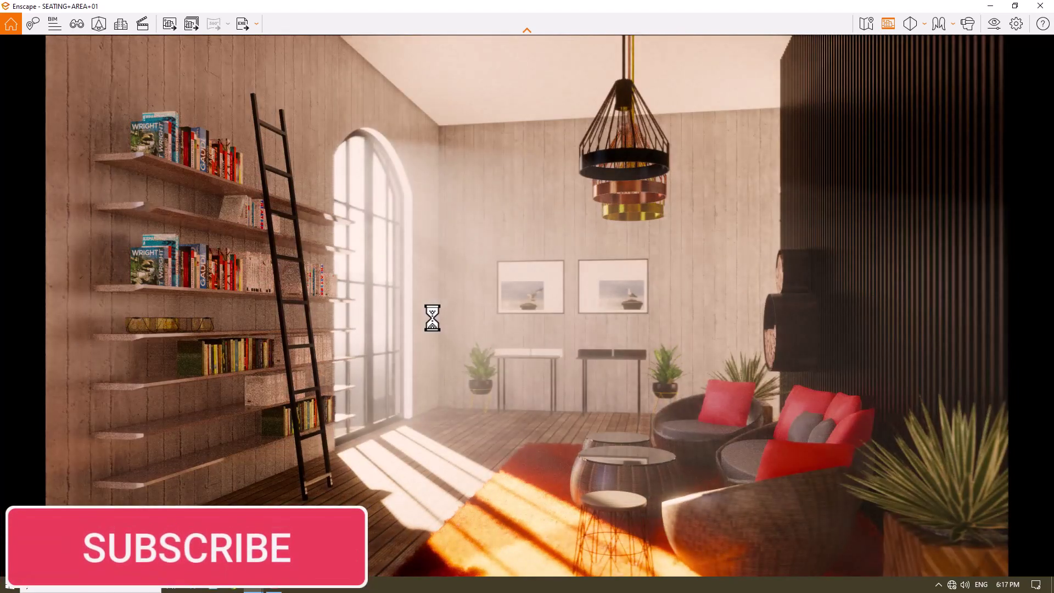
right_click_drag(455, 348, 489, 348, "shift")
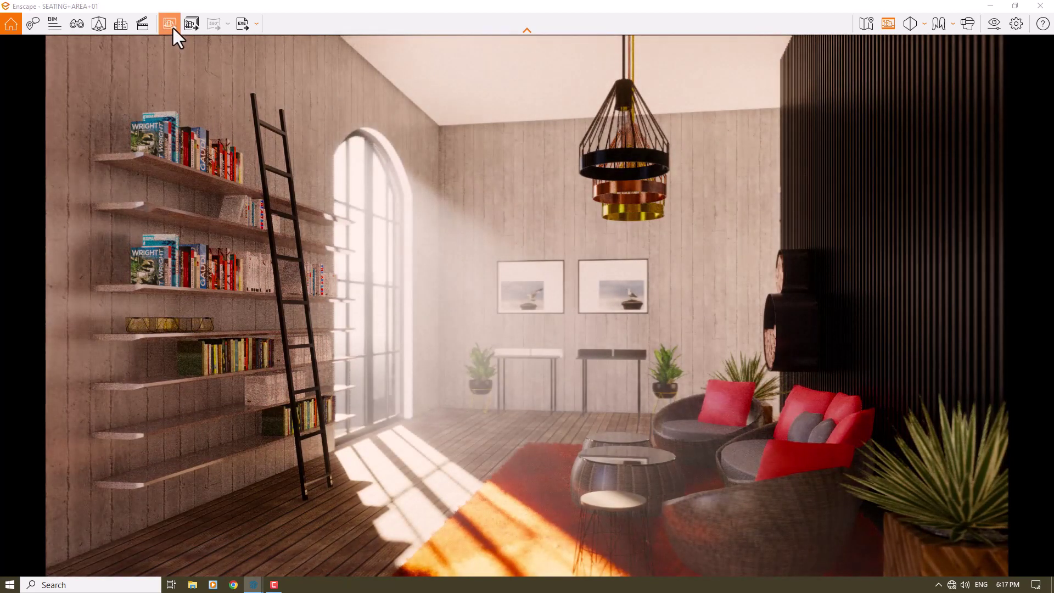
Save the rendered view as a JPEG image on the Desktop under the suggested file name and open the saved image
left_click(173, 28)
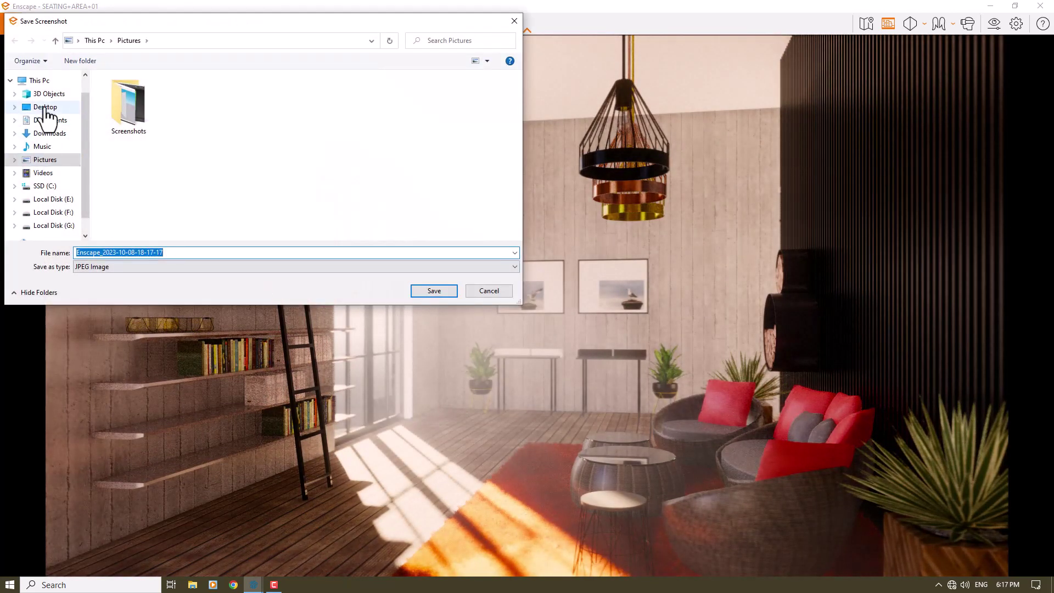
left_click(46, 110)
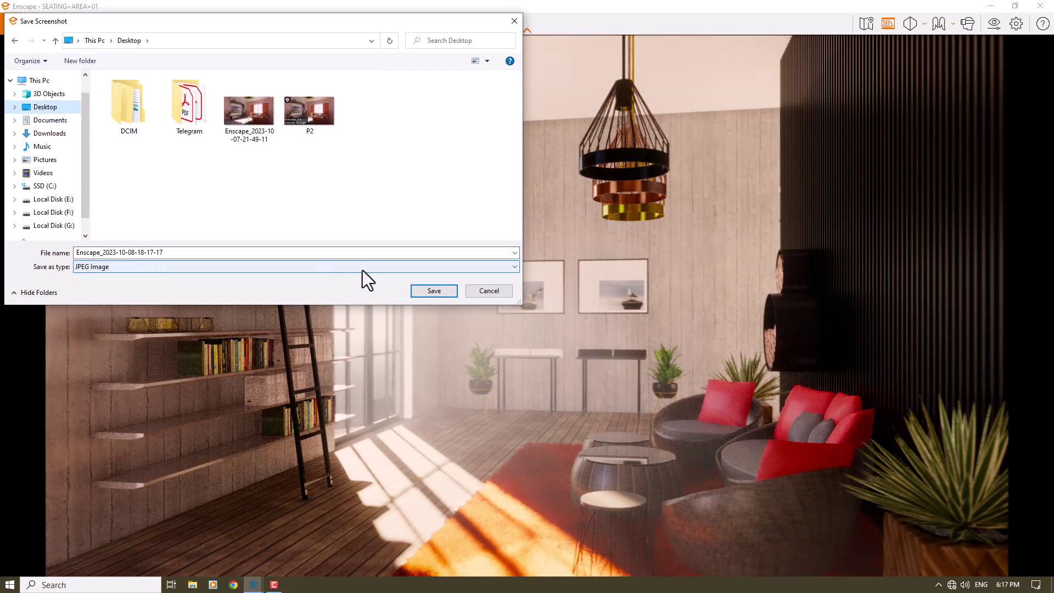
left_click(423, 291)
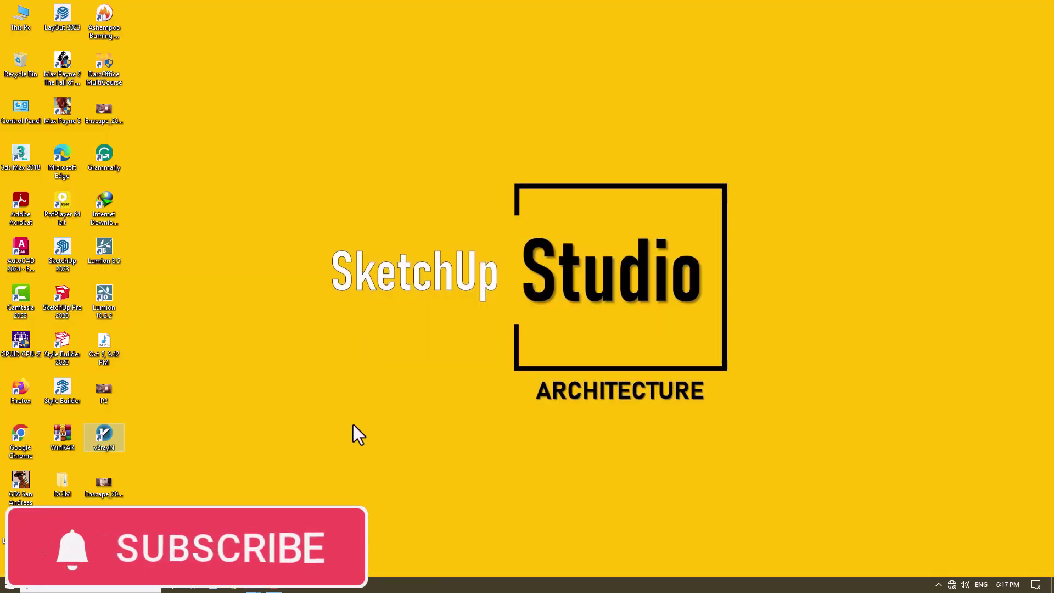
double_click(104, 483)
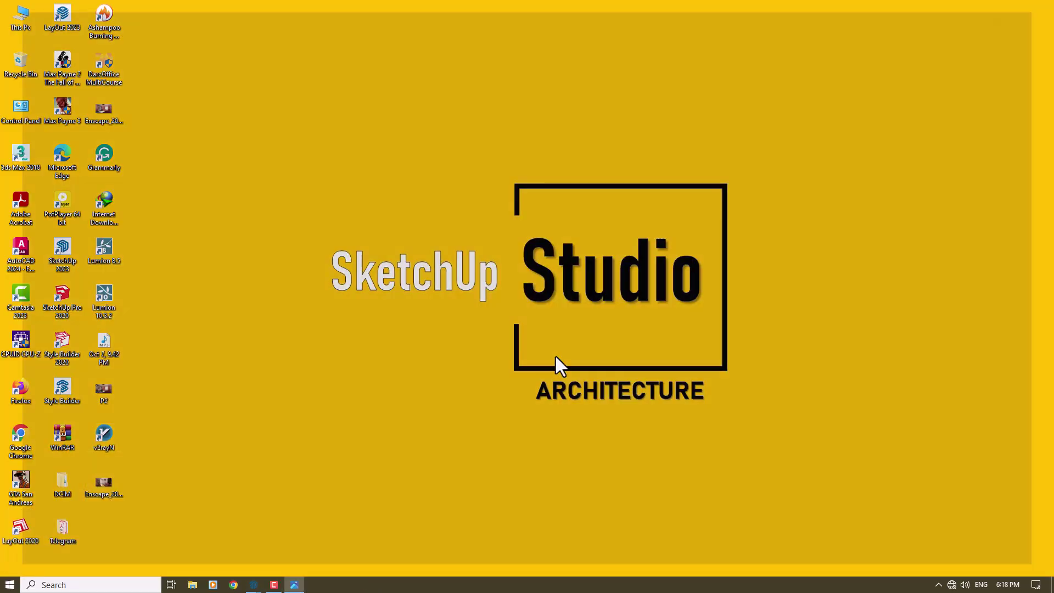